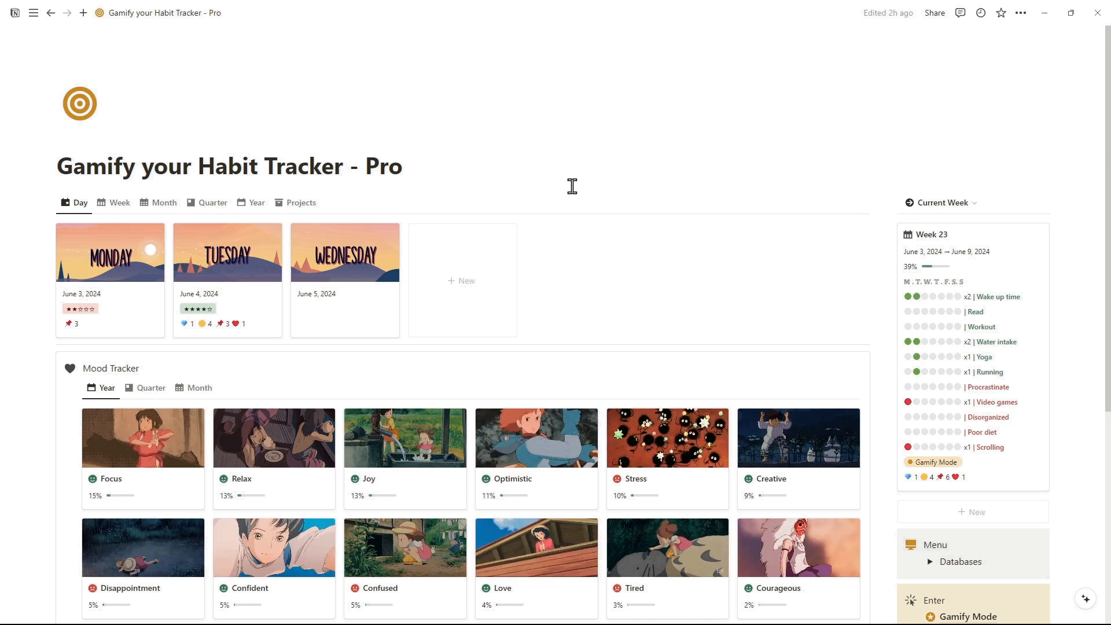
{"action": "scroll", "coordinate": [573, 187], "scroll_direction": "down", "scroll_amount": 2}
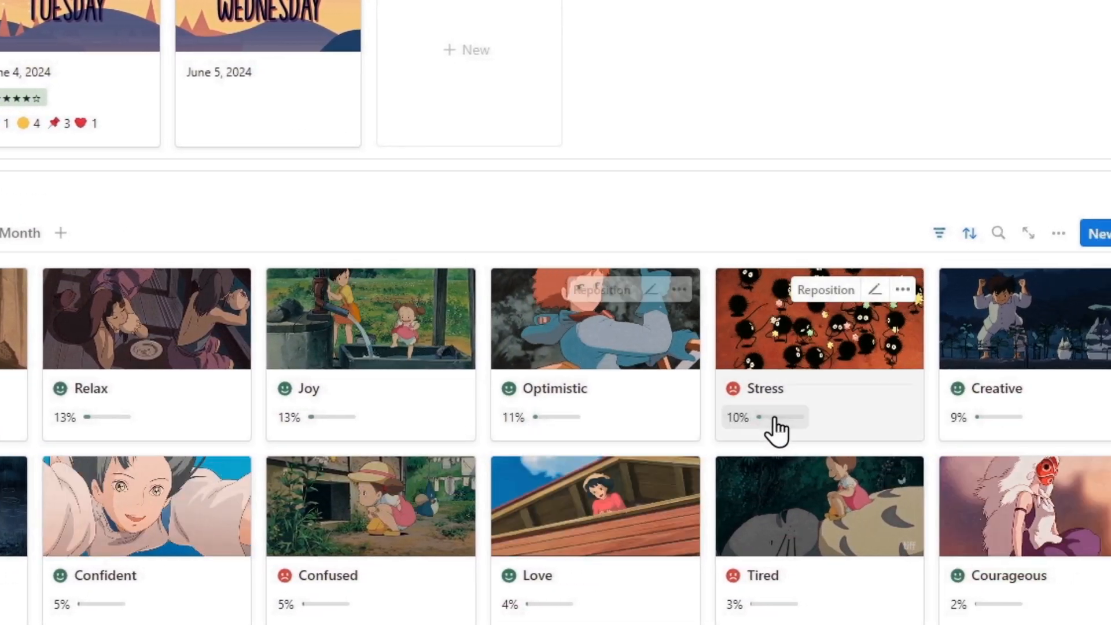
- View the Mood Tracker by quarter then by month, and go into Wednesday's day page
{"action": "left_click", "coordinate": [153, 272]}
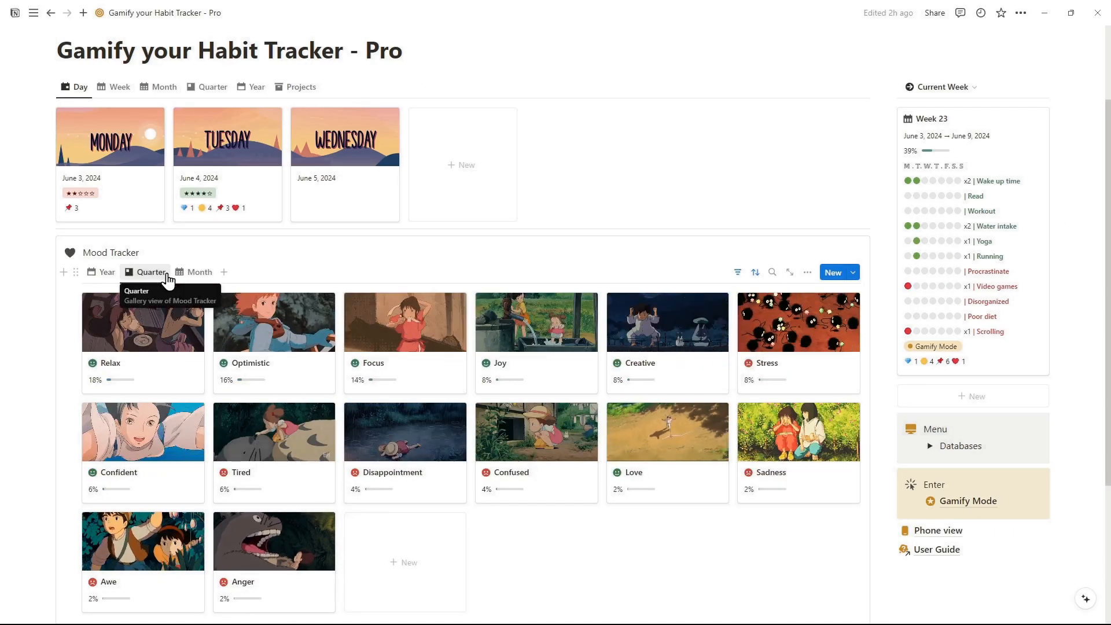
{"action": "mouse_move", "coordinate": [536, 343]}
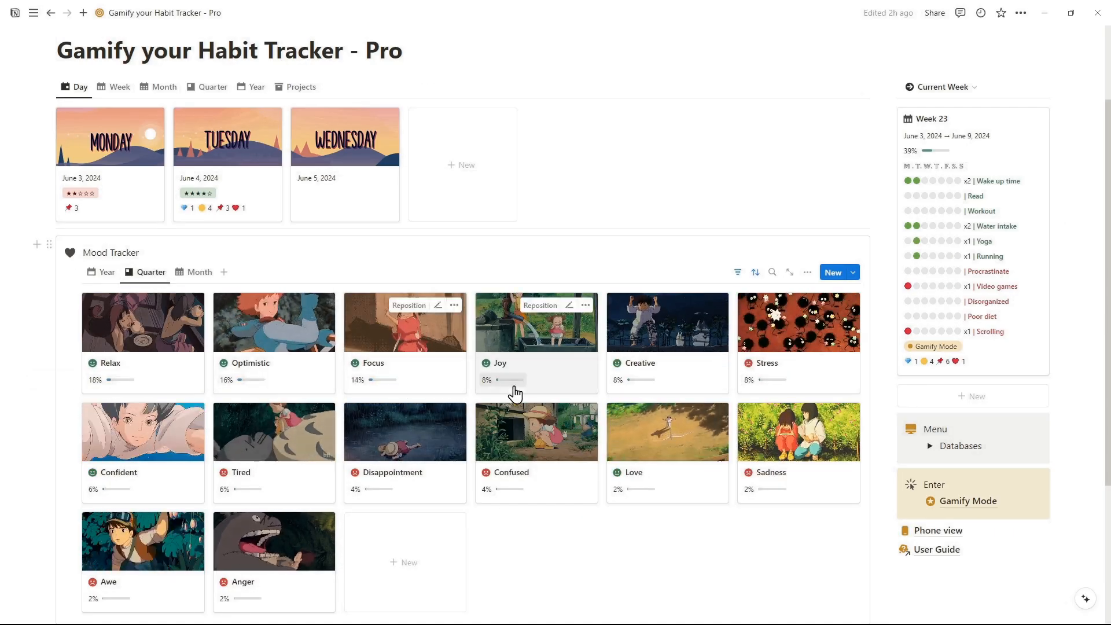
{"action": "left_click", "coordinate": [199, 272]}
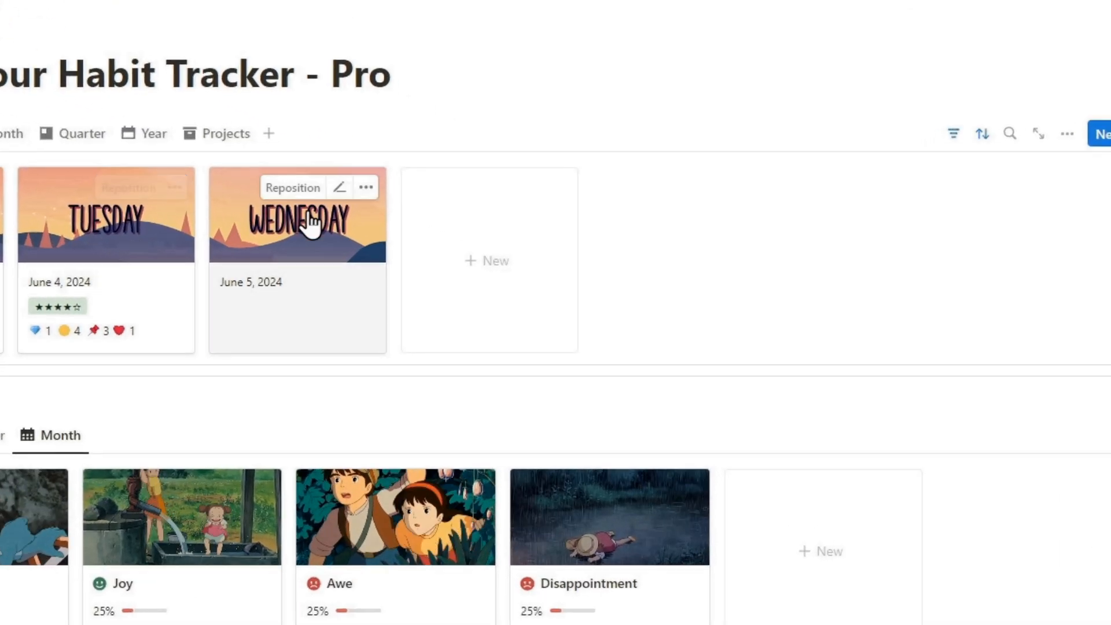
{"action": "left_click", "coordinate": [310, 222]}
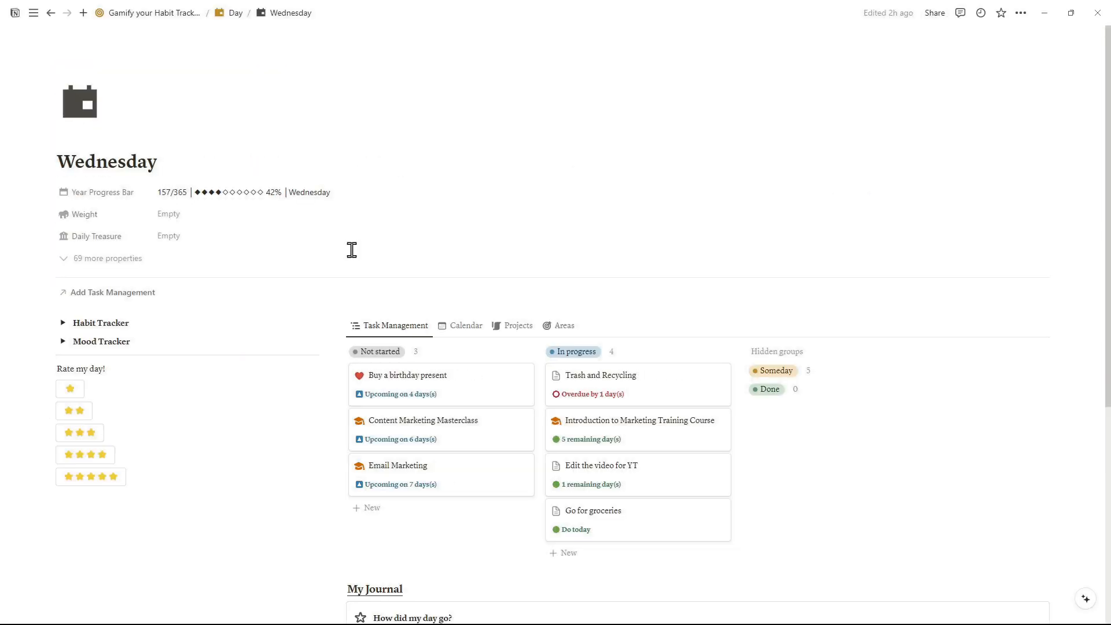
- Log Optimistic as Wednesday's mood in the Mood Tracker toggle, then return to the main page
{"action": "left_click", "coordinate": [63, 342]}
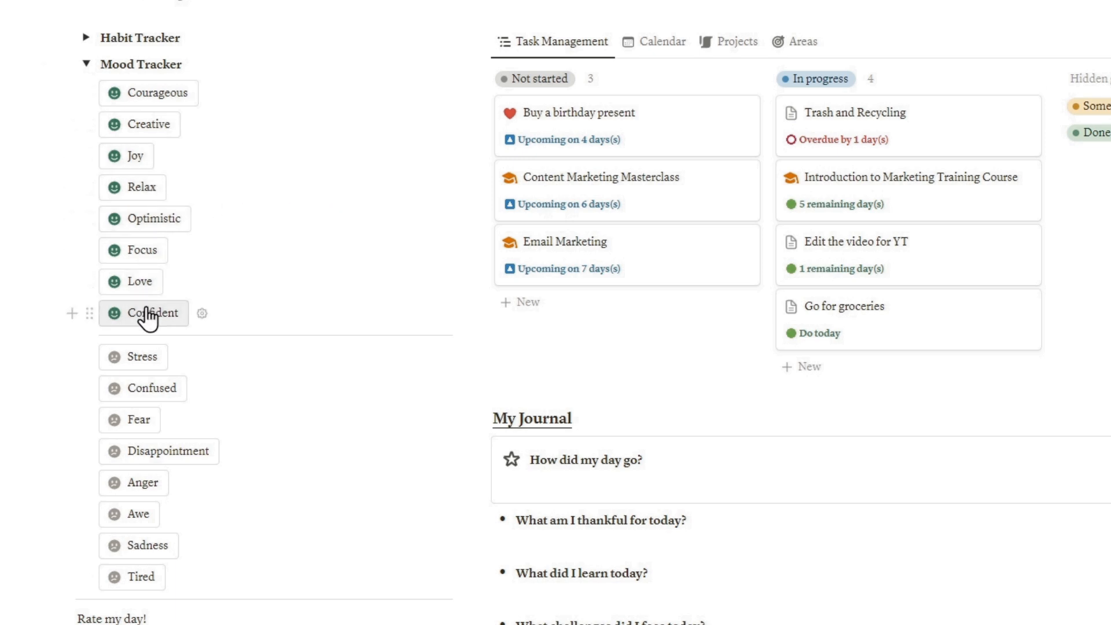
{"action": "scroll", "coordinate": [52, 131], "scroll_direction": "down", "scroll_amount": 2}
{"action": "scroll", "coordinate": [52, 174], "scroll_direction": "up", "scroll_amount": 4}
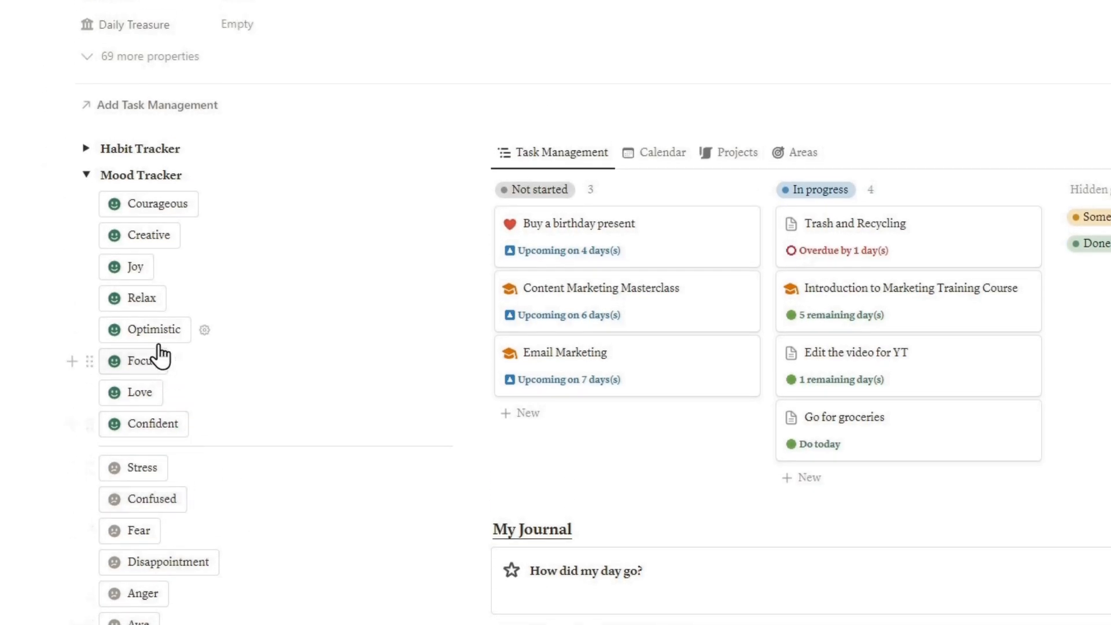
{"action": "left_click", "coordinate": [156, 331]}
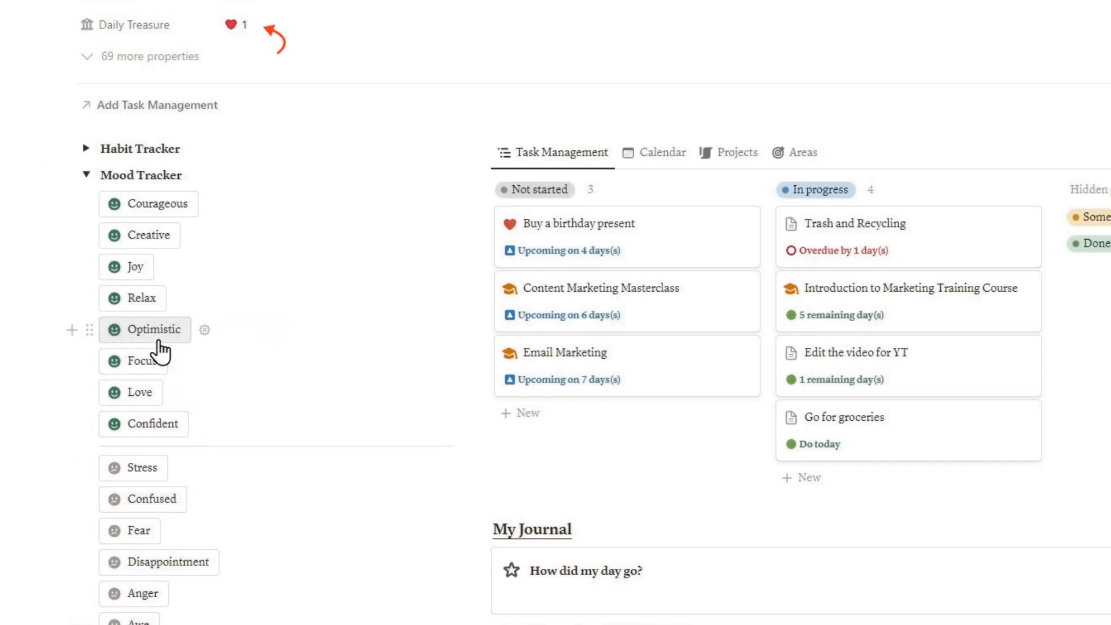
{"action": "left_click", "coordinate": [69, 167]}
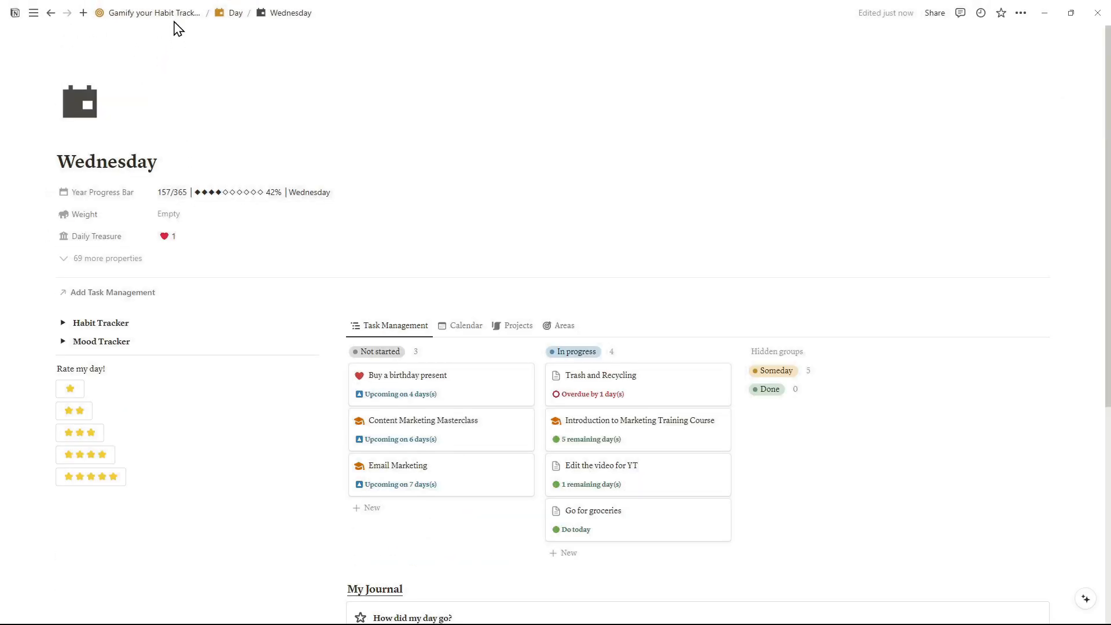
{"action": "left_click", "coordinate": [154, 13]}
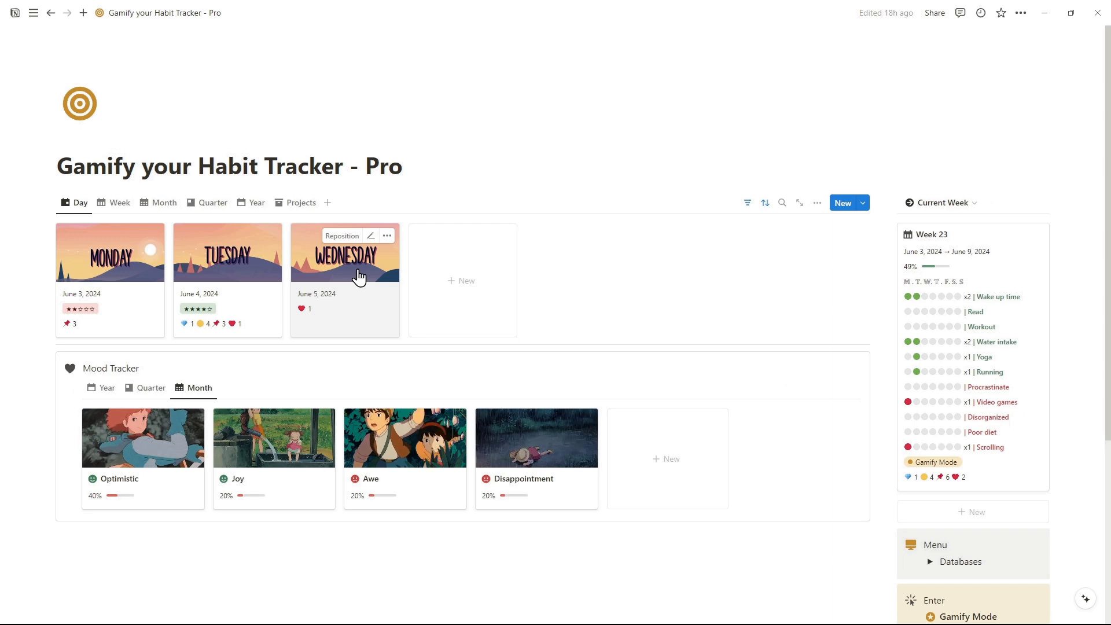
- On Wednesday's page, mark Wake up time, Read and Workout done in the Habit Tracker
{"action": "left_click", "coordinate": [360, 276]}
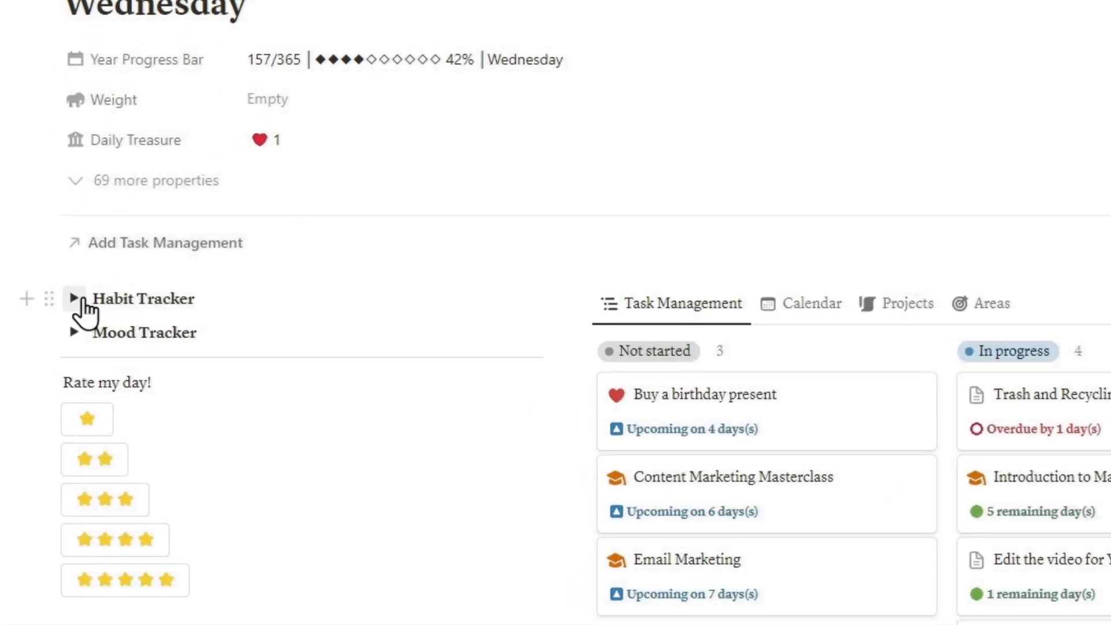
{"action": "left_click", "coordinate": [75, 299]}
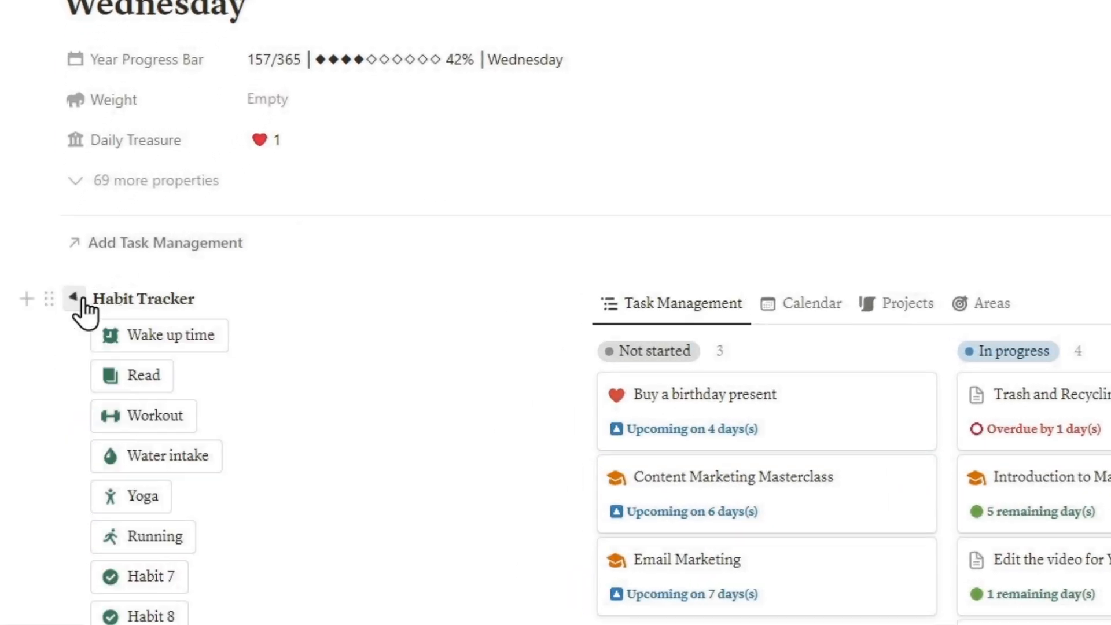
{"action": "scroll", "coordinate": [87, 304], "scroll_direction": "down", "scroll_amount": 3}
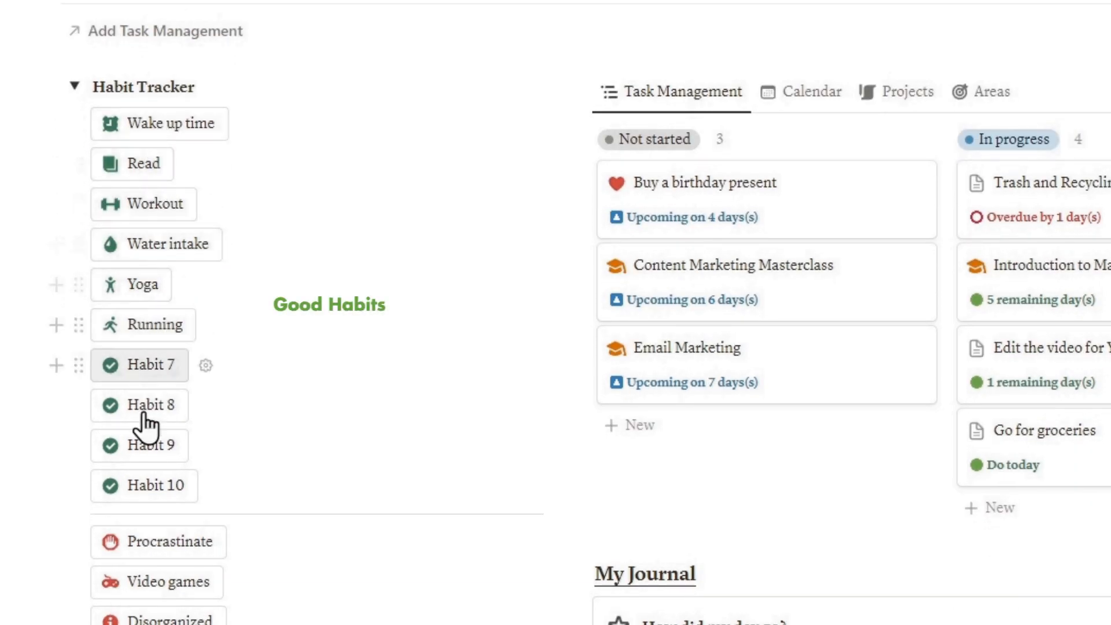
{"action": "scroll", "coordinate": [148, 304], "scroll_direction": "down", "scroll_amount": 4}
{"action": "scroll", "coordinate": [152, 261], "scroll_direction": "down", "scroll_amount": 2}
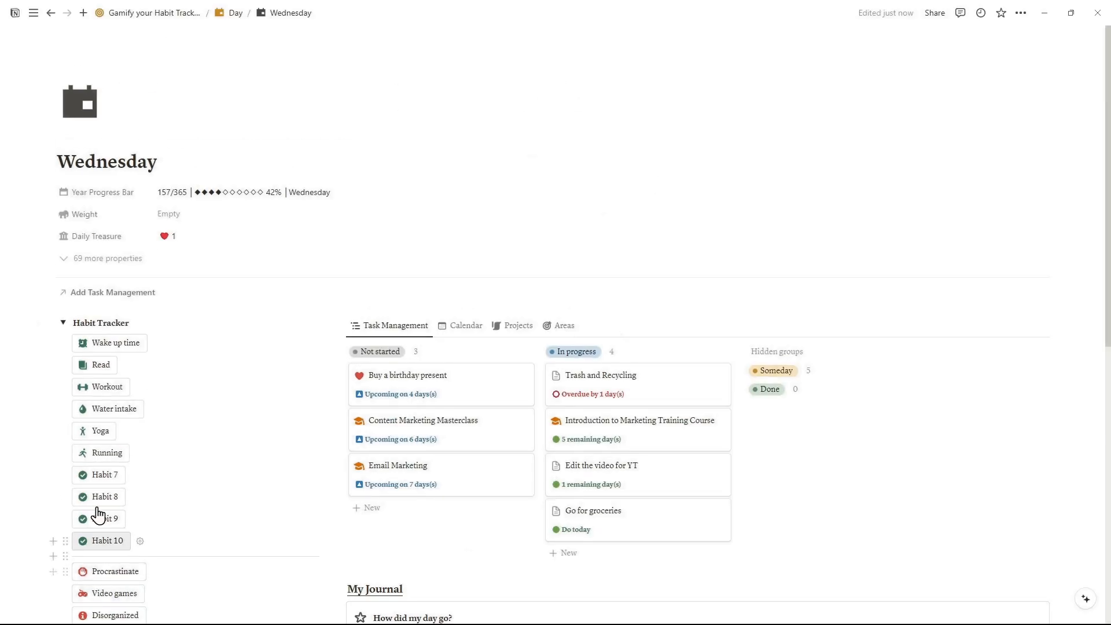
{"action": "left_click", "coordinate": [135, 347]}
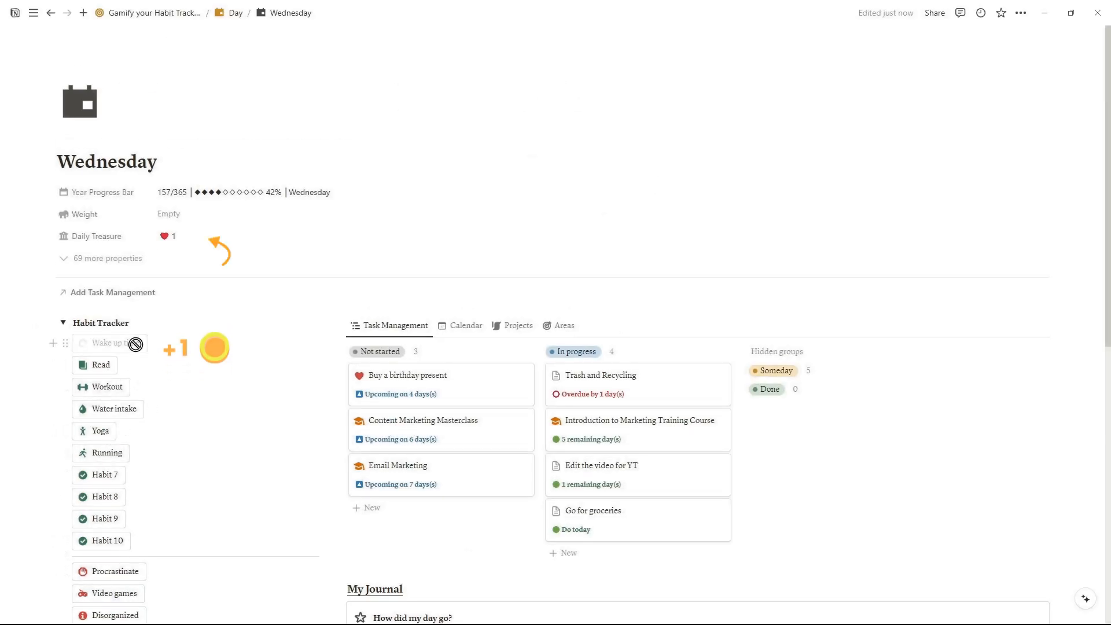
{"action": "left_click", "coordinate": [103, 365]}
{"action": "left_click", "coordinate": [102, 388]}
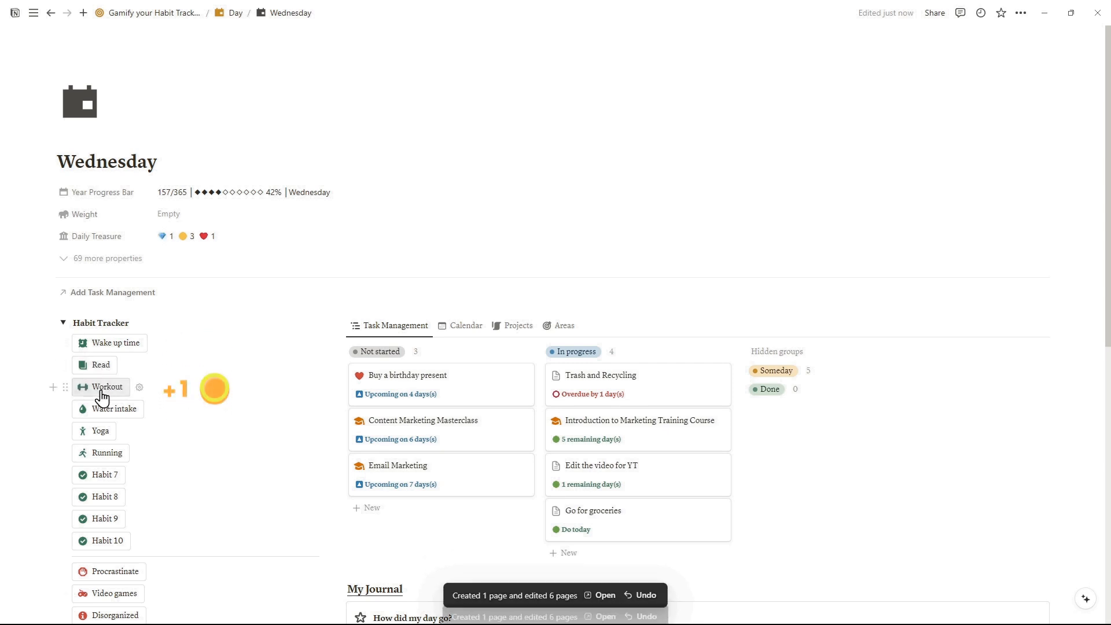
- Log two Water intakes and the Scrolling bad habit, then collapse the habit list
{"action": "left_click", "coordinate": [102, 410]}
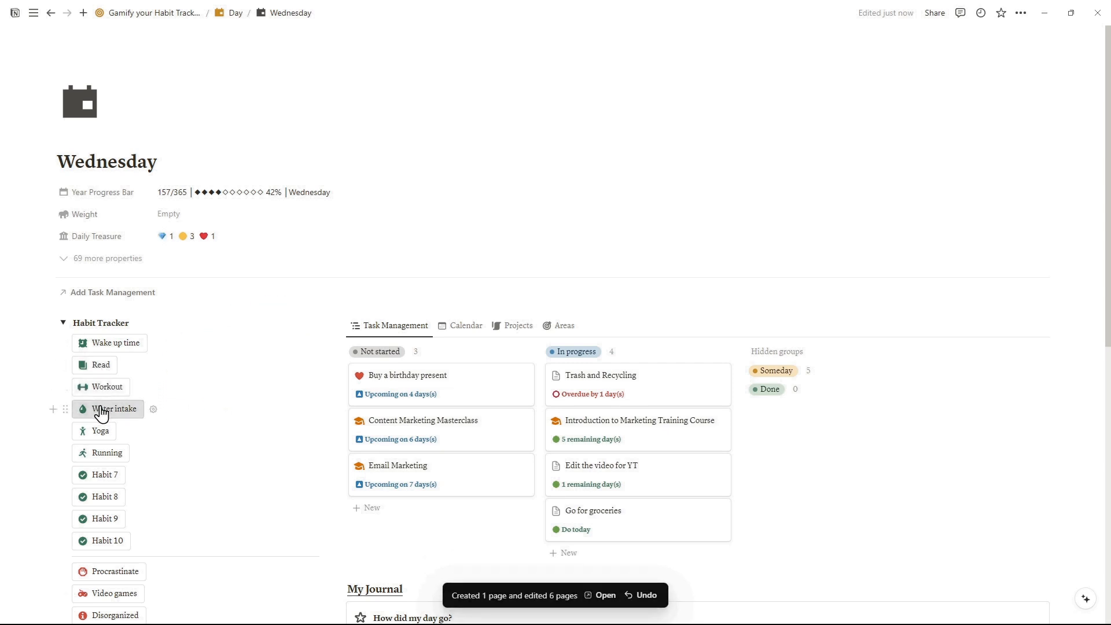
{"action": "left_click", "coordinate": [102, 413]}
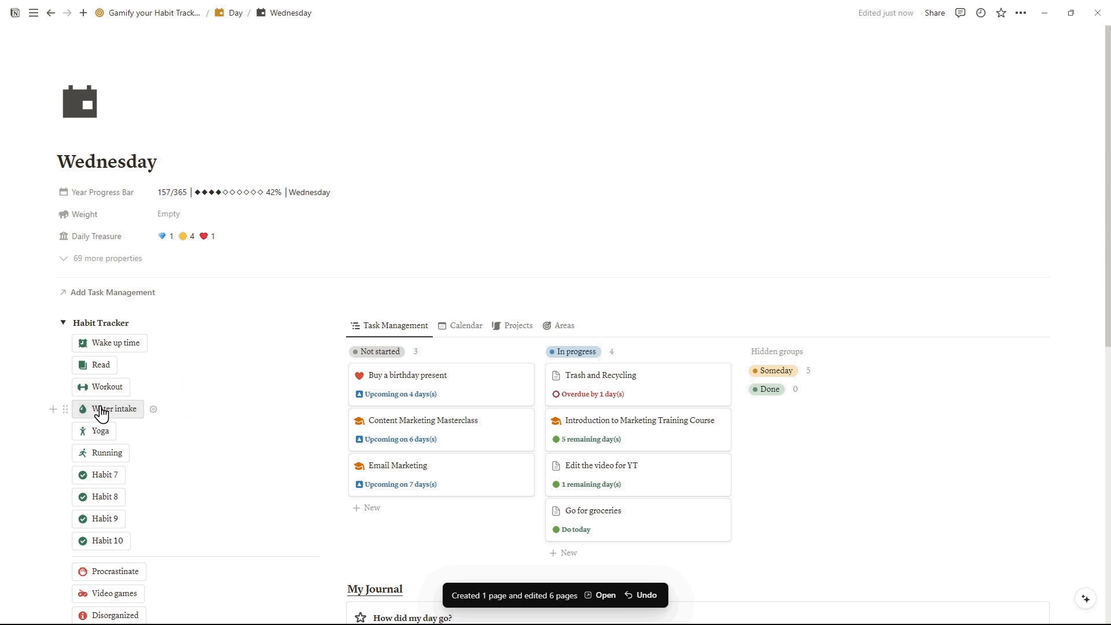
{"action": "scroll", "coordinate": [102, 413], "scroll_direction": "down", "scroll_amount": 2}
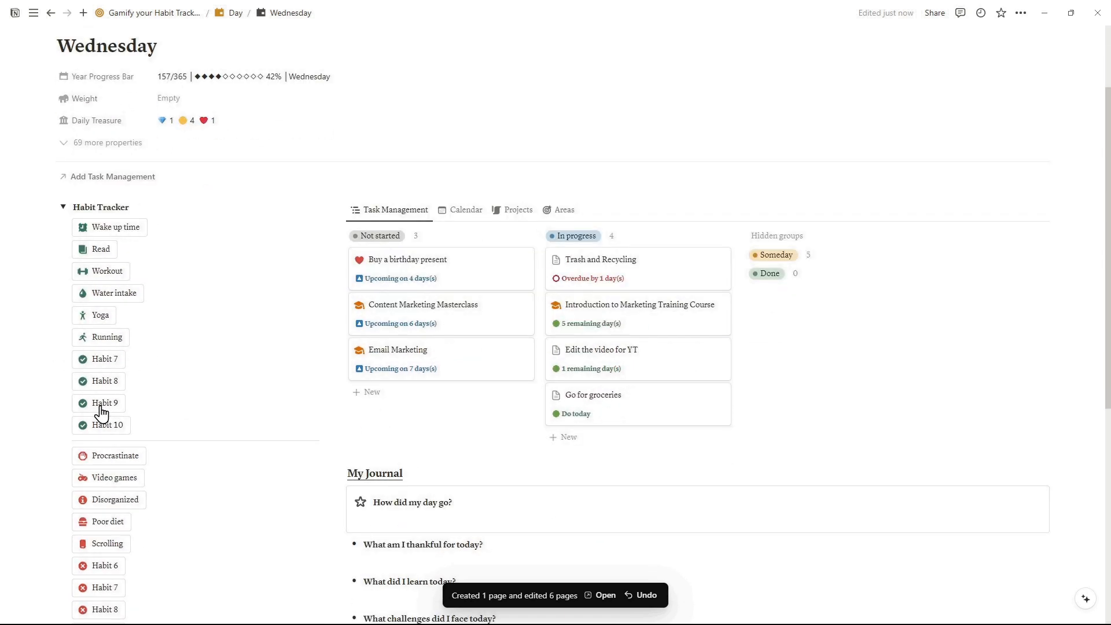
{"action": "left_click", "coordinate": [107, 545]}
{"action": "left_click", "coordinate": [63, 207]}
{"action": "scroll", "coordinate": [113, 260], "scroll_direction": "up", "scroll_amount": 3}
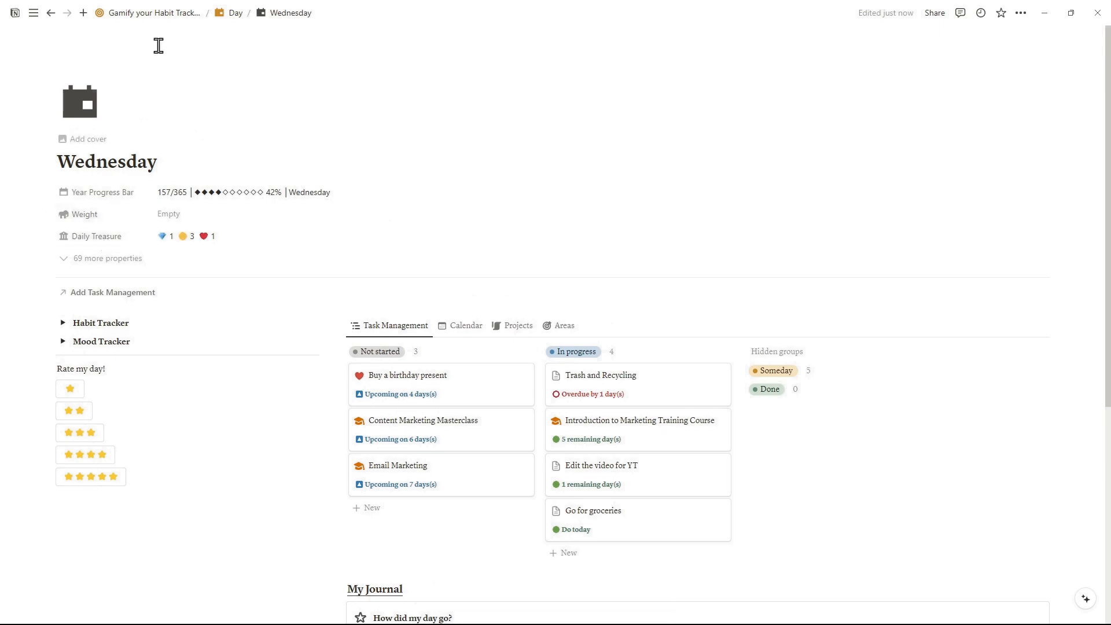
- Back on the main page, review the weekly, monthly and quarterly habit summaries
{"action": "left_click", "coordinate": [154, 13]}
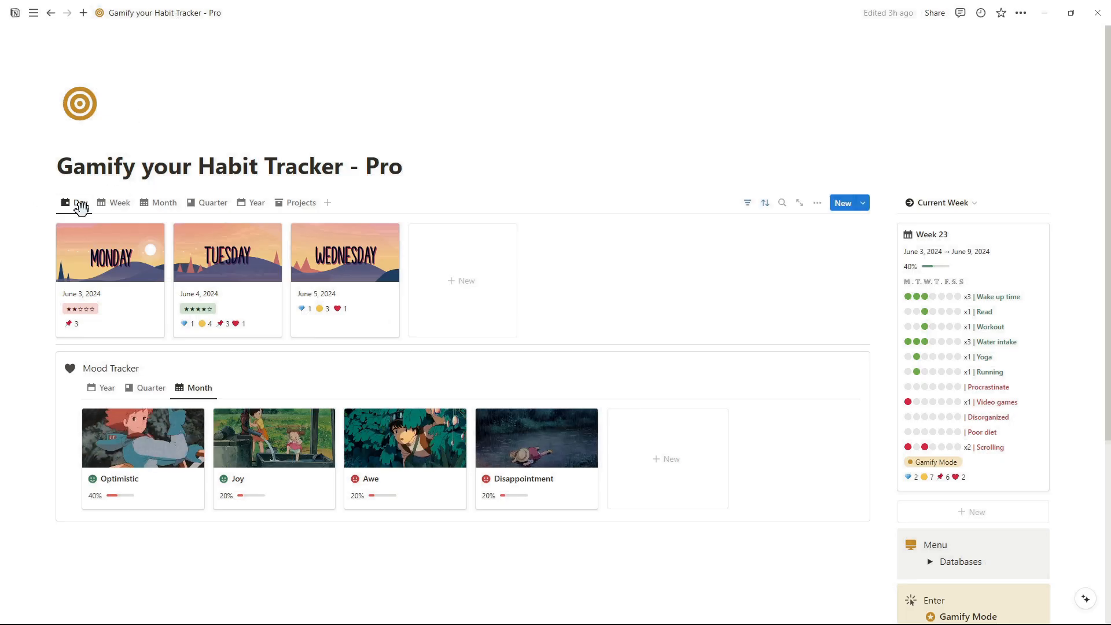
{"action": "left_click", "coordinate": [119, 202]}
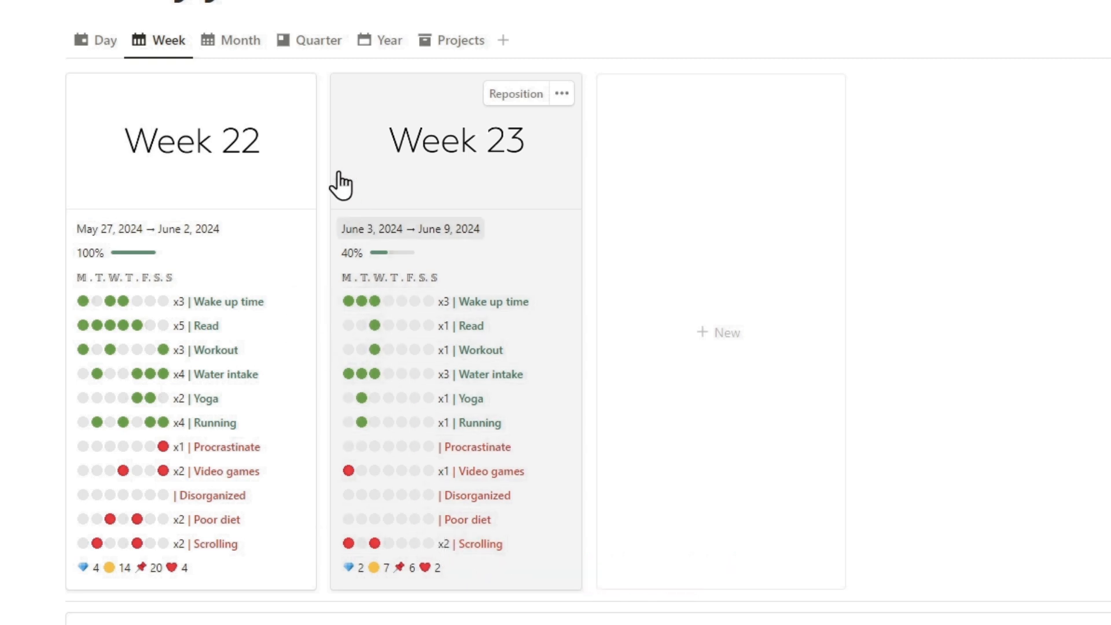
{"action": "left_click", "coordinate": [241, 40]}
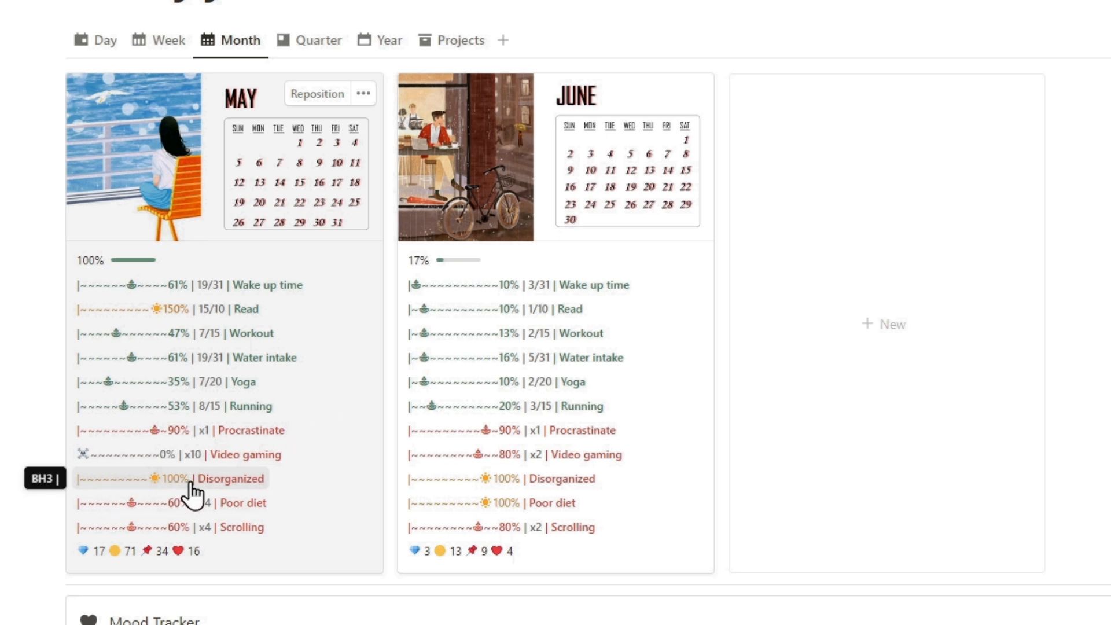
{"action": "left_click", "coordinate": [319, 40]}
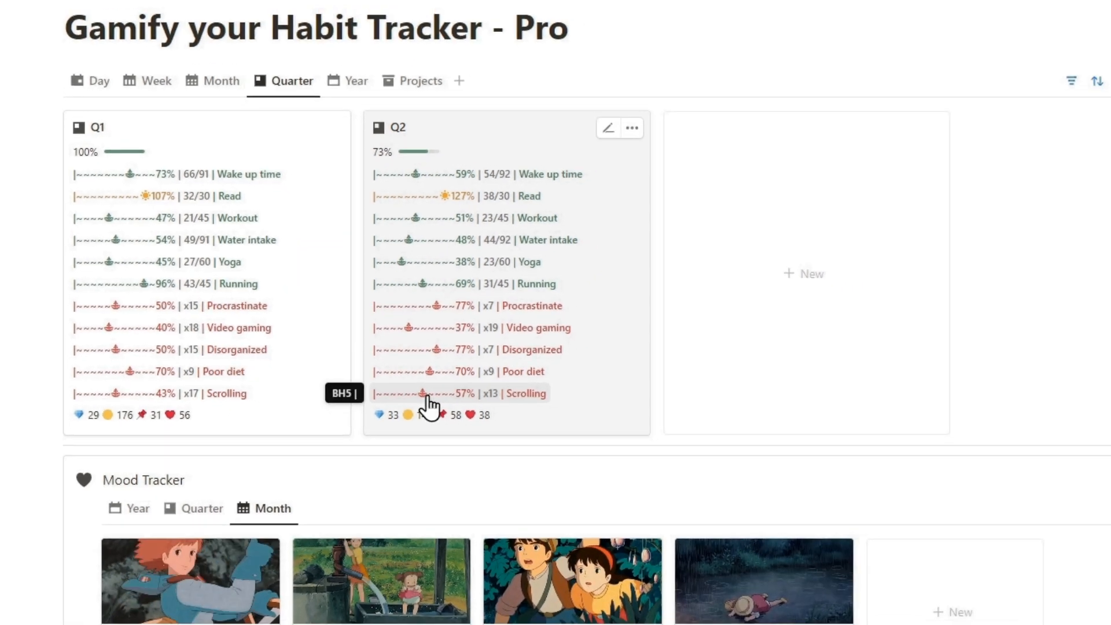
- Check the yearly summary, then switch the tracker back to daily cards
{"action": "left_click", "coordinate": [350, 81]}
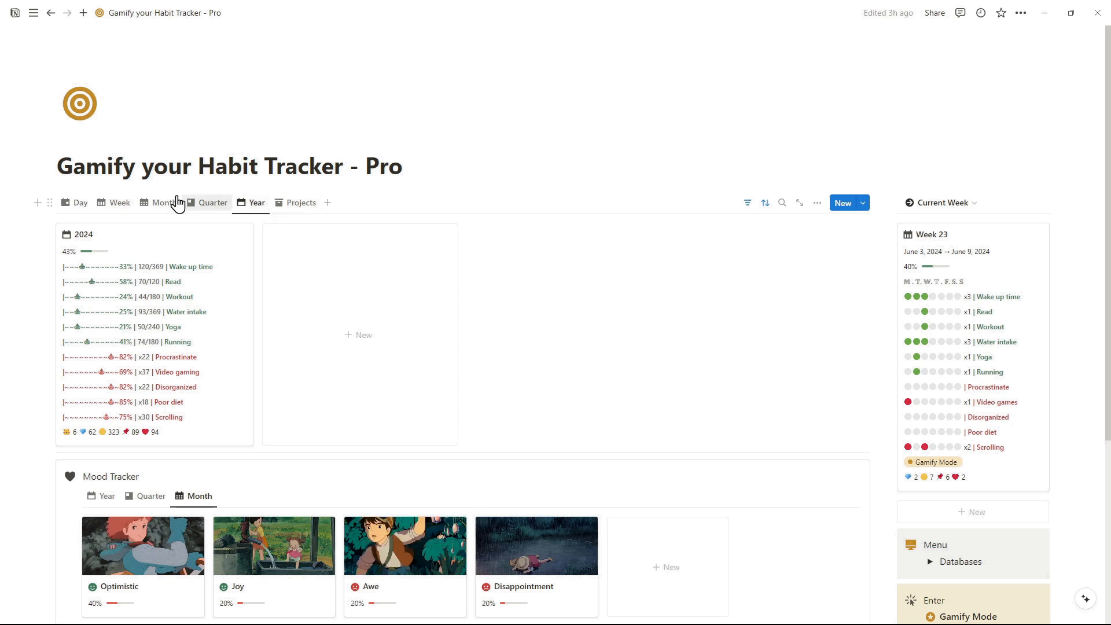
{"action": "left_click", "coordinate": [76, 203]}
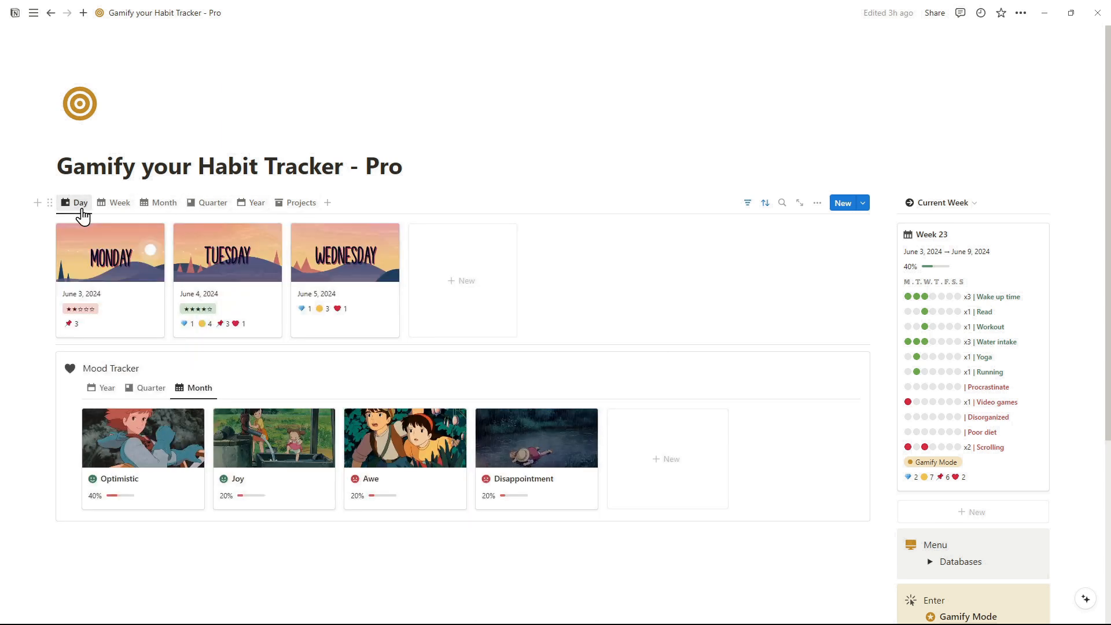
- From Wednesday's page, preview the Trash and Recycling task and check its due date
{"action": "left_click", "coordinate": [343, 278]}
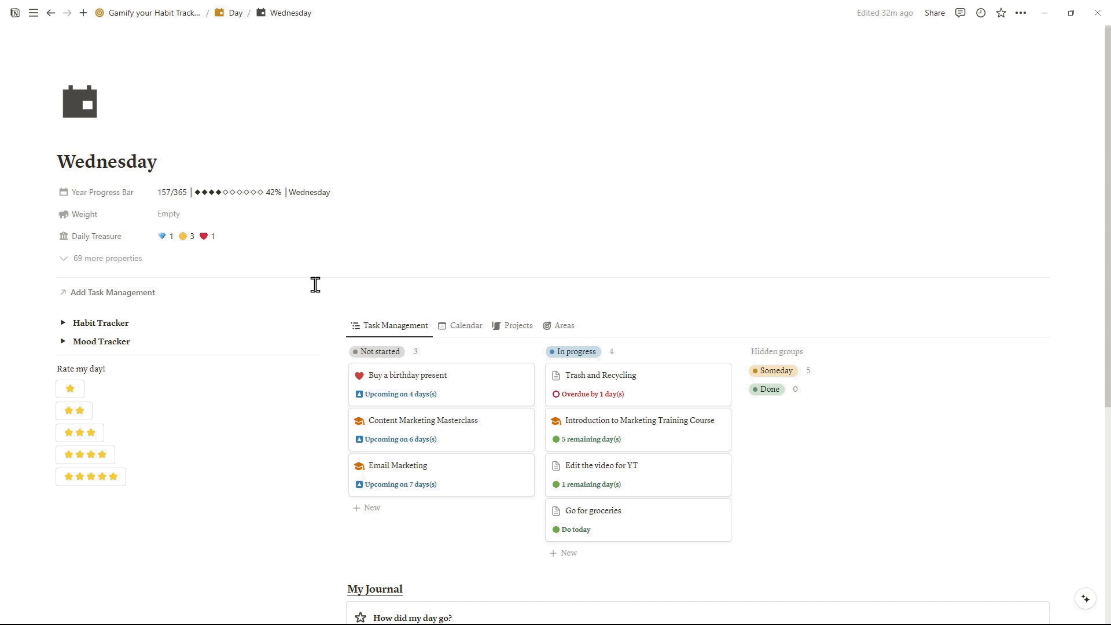
{"action": "left_click", "coordinate": [638, 385]}
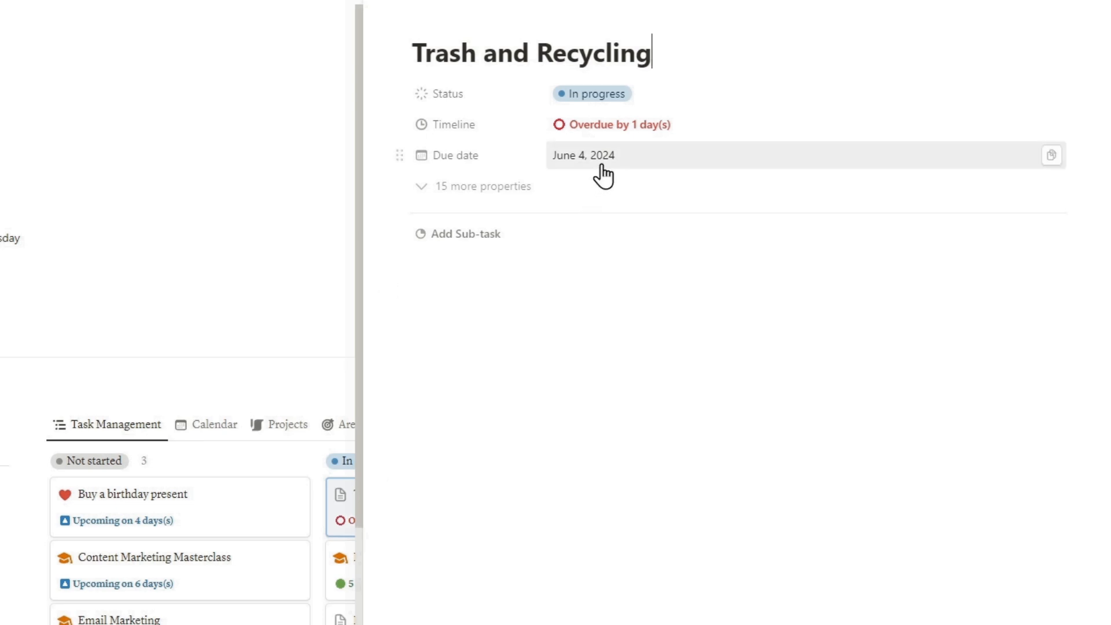
{"action": "left_click", "coordinate": [600, 156]}
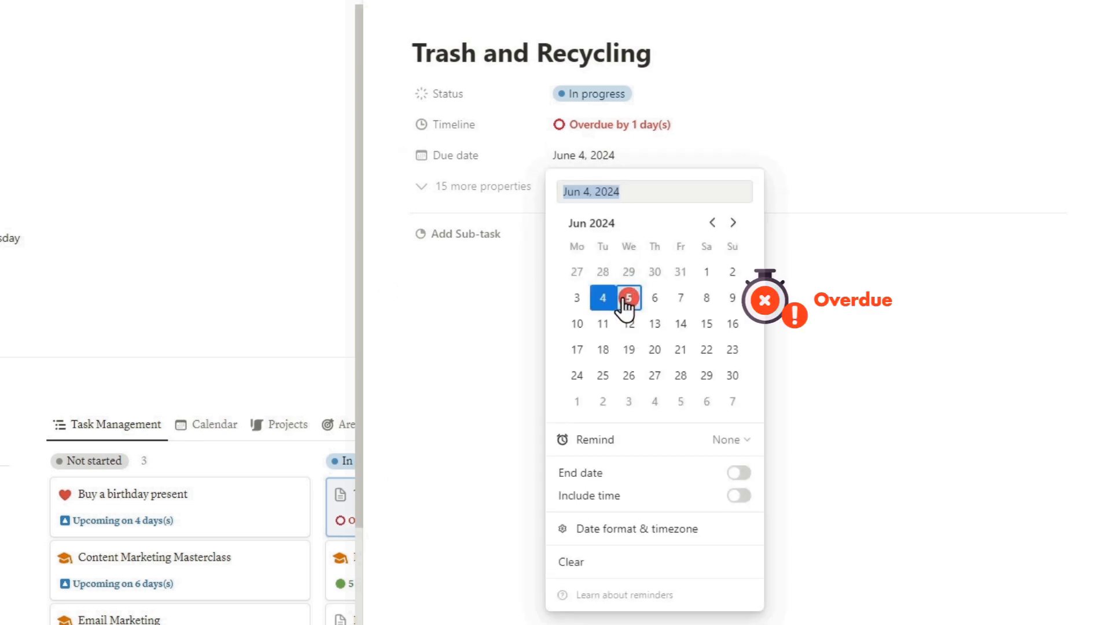
{"action": "key", "text": "Escape"}
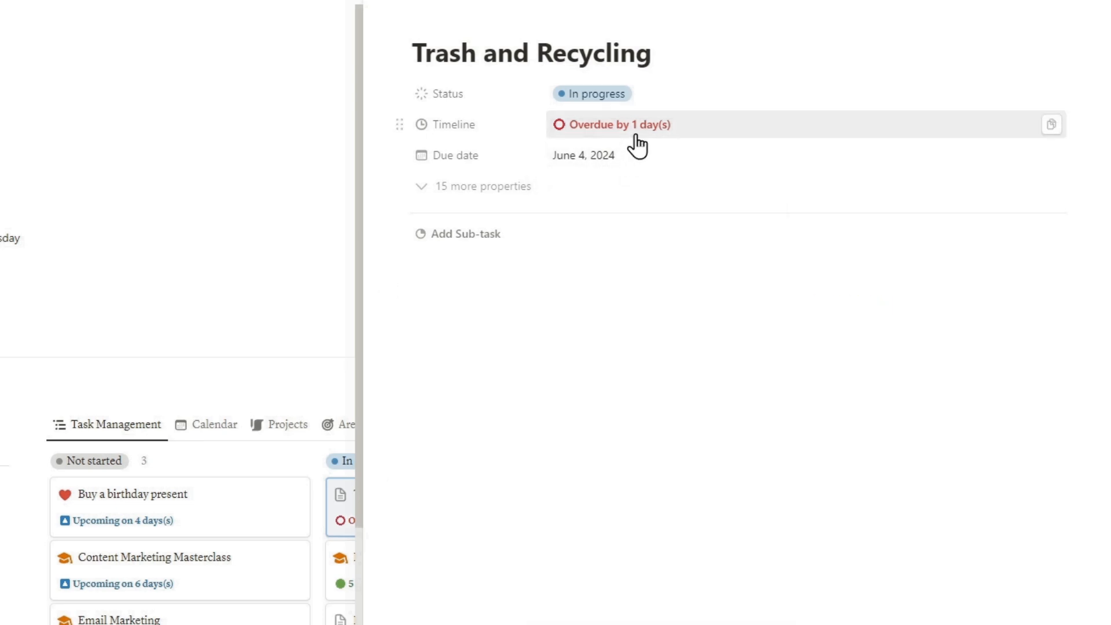
- Preview Introduction to Marketing Training Course, check its dates, and set Marketing Basics to In progress
{"action": "key", "text": "ctrl+shift+j"}
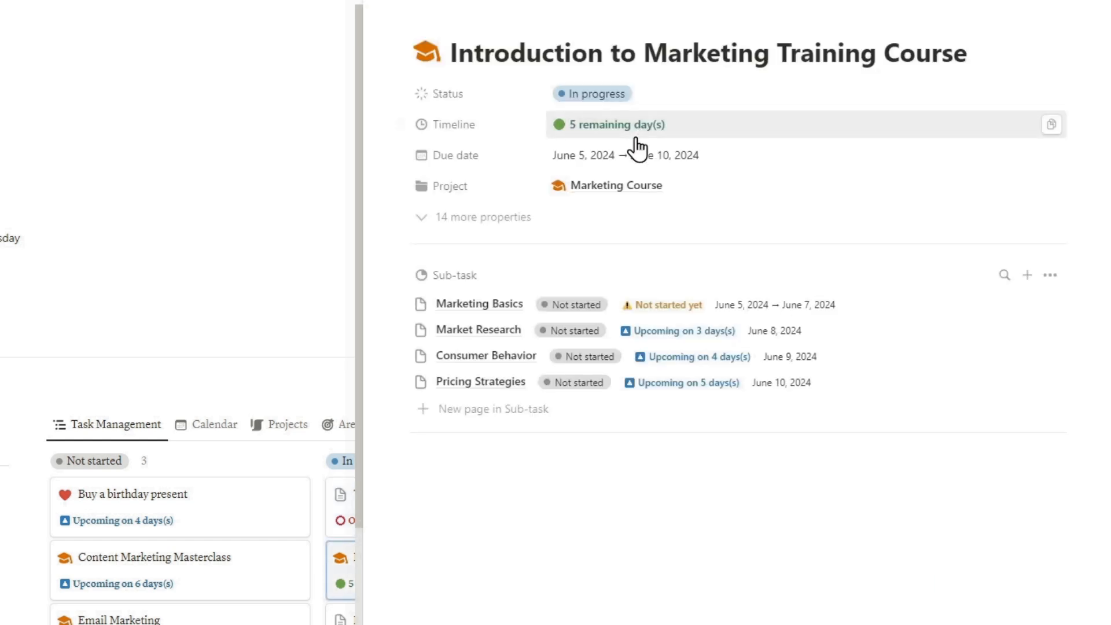
{"action": "left_click", "coordinate": [635, 157]}
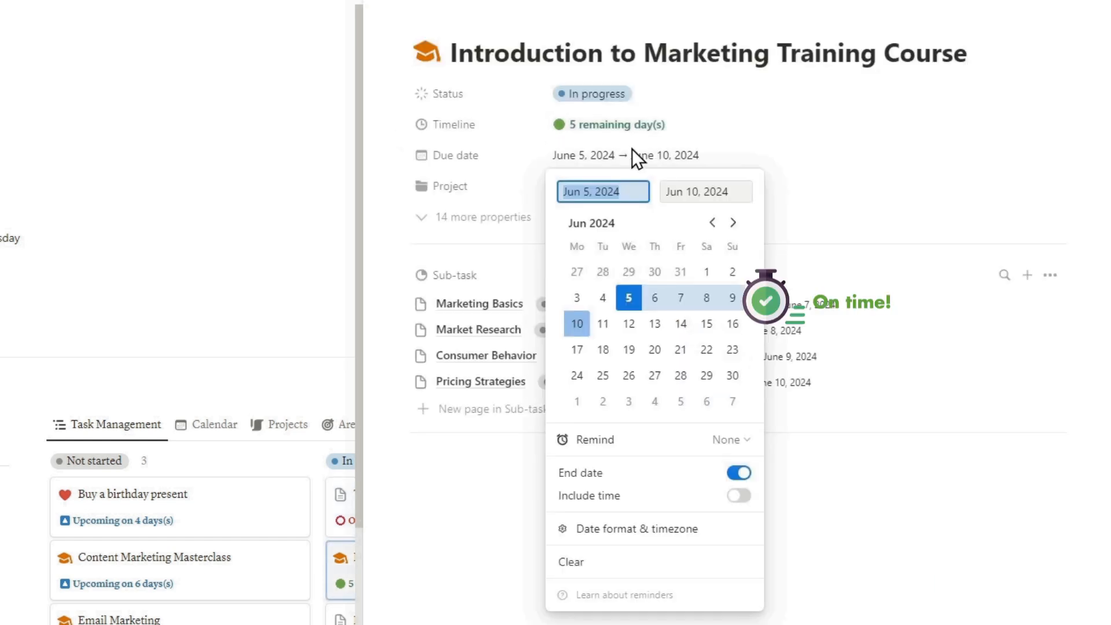
{"action": "key", "text": "Escape"}
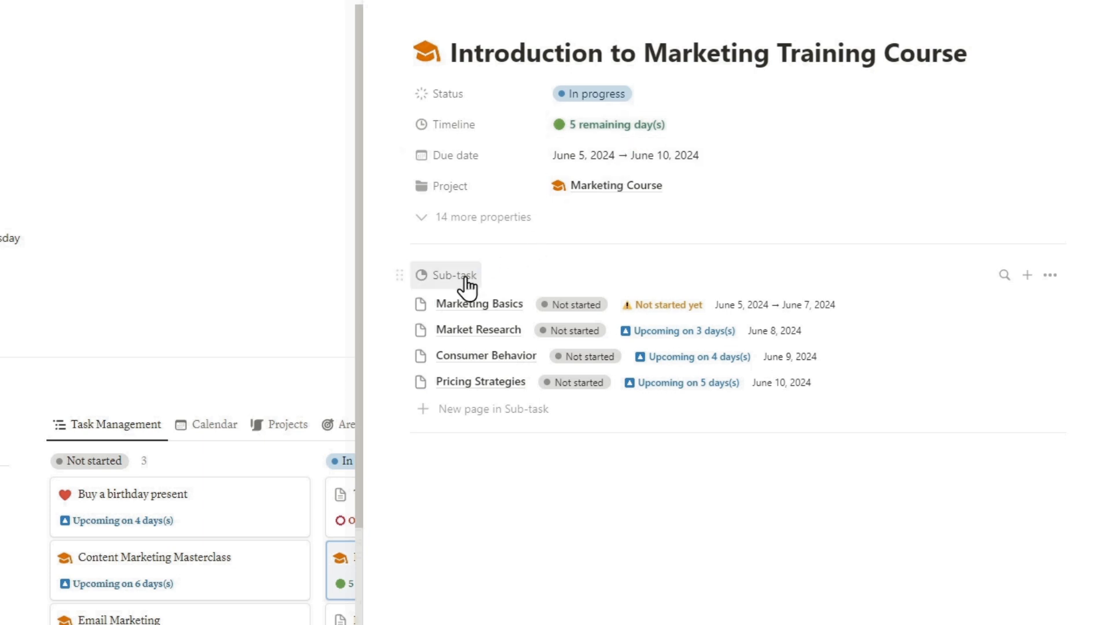
{"action": "left_click", "coordinate": [577, 305]}
{"action": "left_click", "coordinate": [591, 444]}
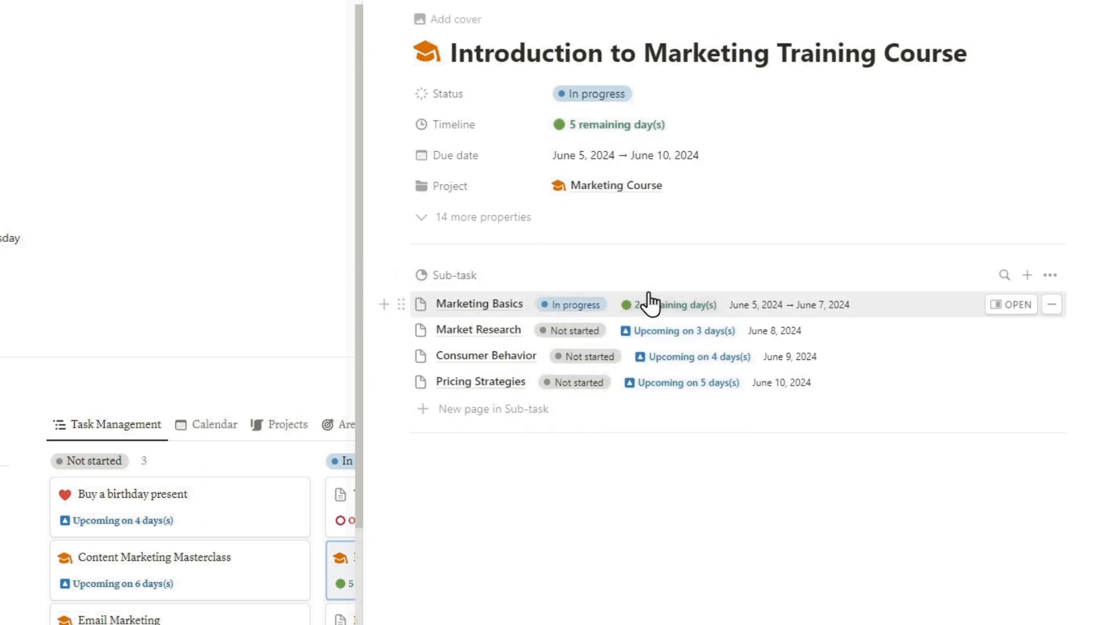
- In the Marketing Course project, peek at the timeline sub-tasks and set Effort to the three-icon level
{"action": "left_click", "coordinate": [617, 185]}
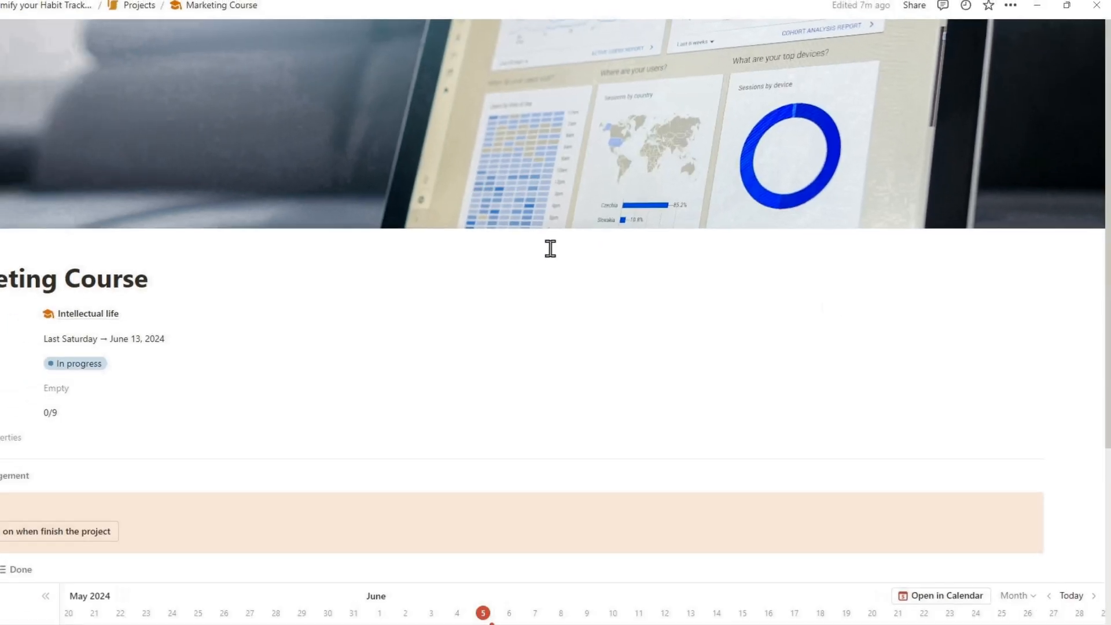
{"action": "scroll", "coordinate": [611, 238], "scroll_direction": "down", "scroll_amount": 3}
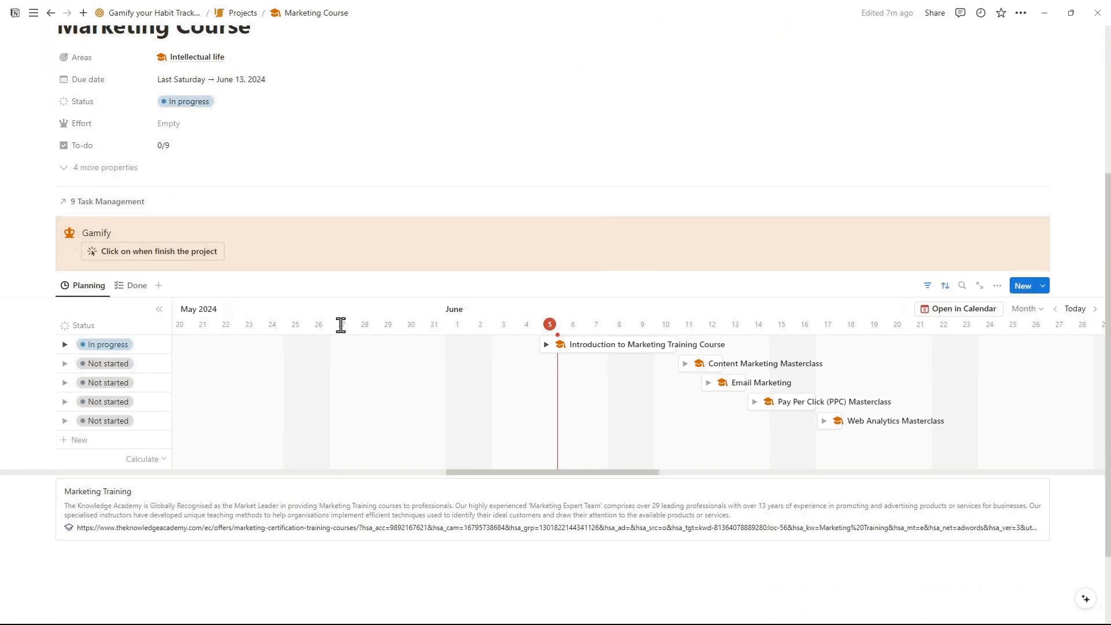
{"action": "left_click", "coordinate": [545, 346]}
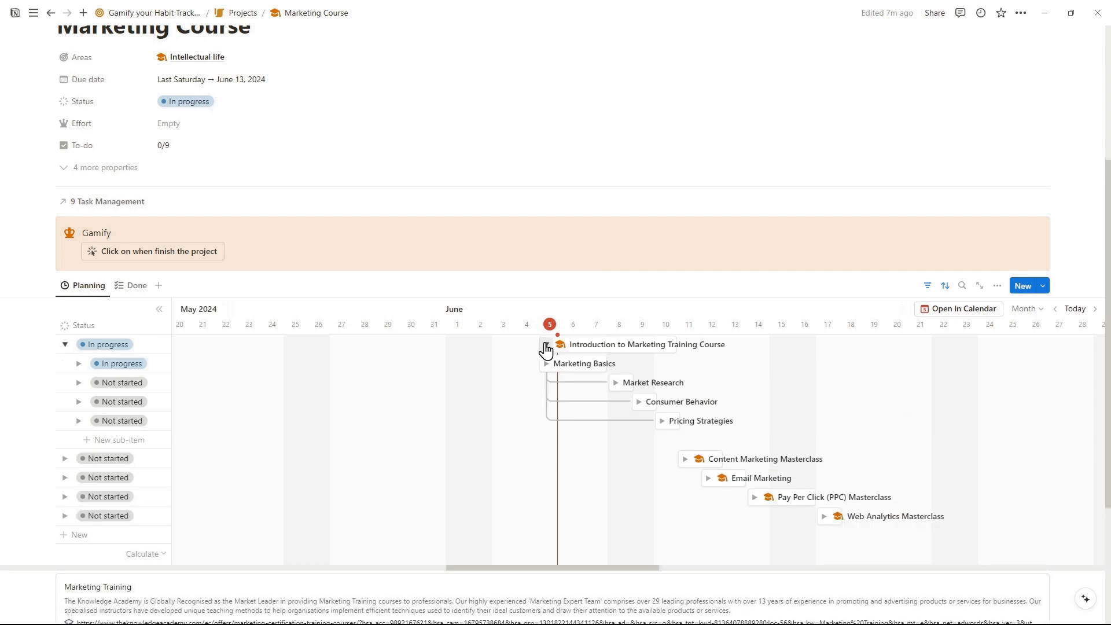
{"action": "left_click", "coordinate": [546, 347]}
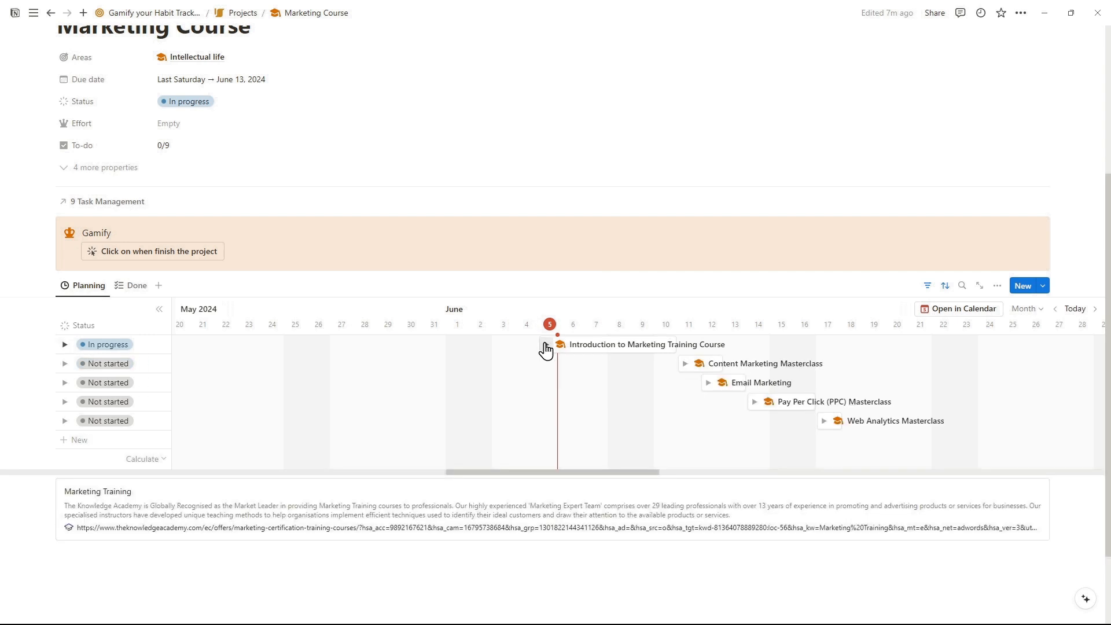
{"action": "scroll", "coordinate": [546, 350], "scroll_direction": "up", "scroll_amount": 3}
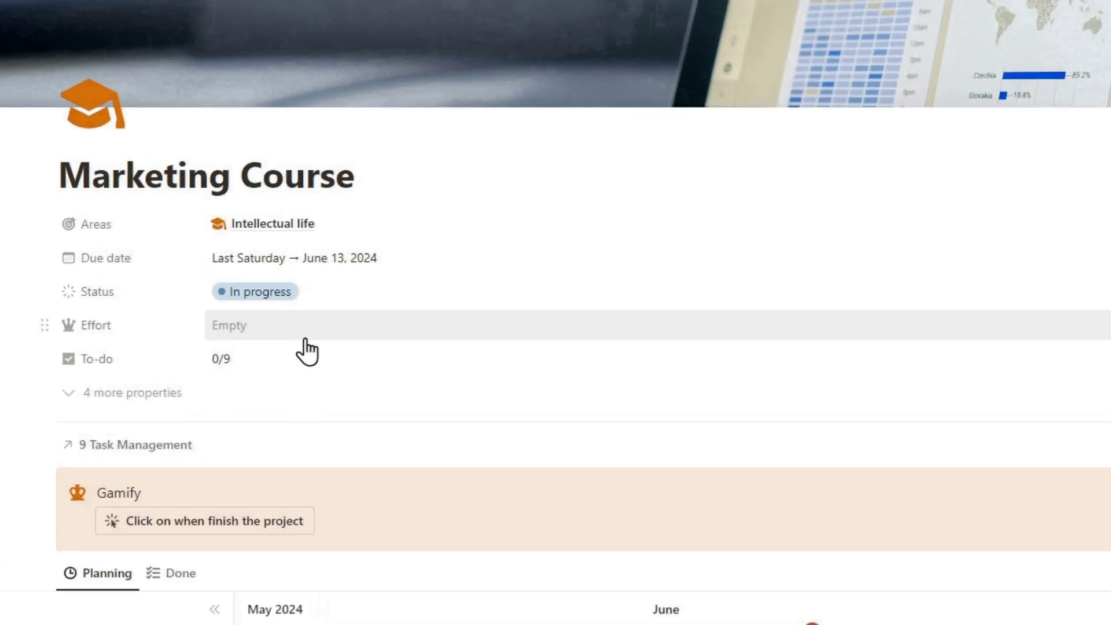
{"action": "left_click", "coordinate": [220, 240]}
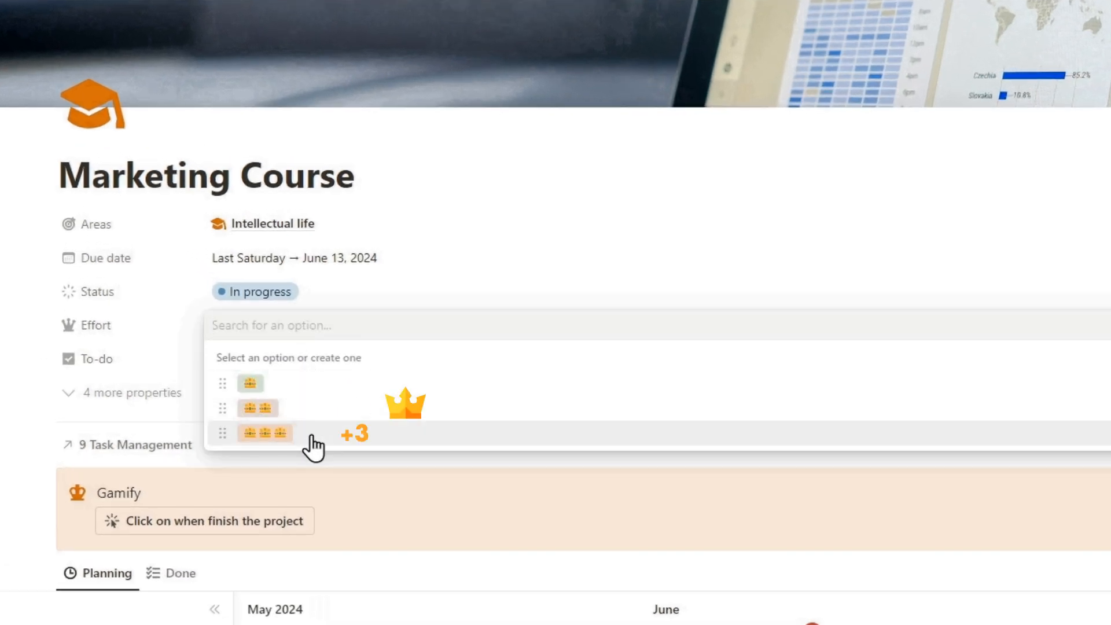
{"action": "left_click", "coordinate": [315, 435]}
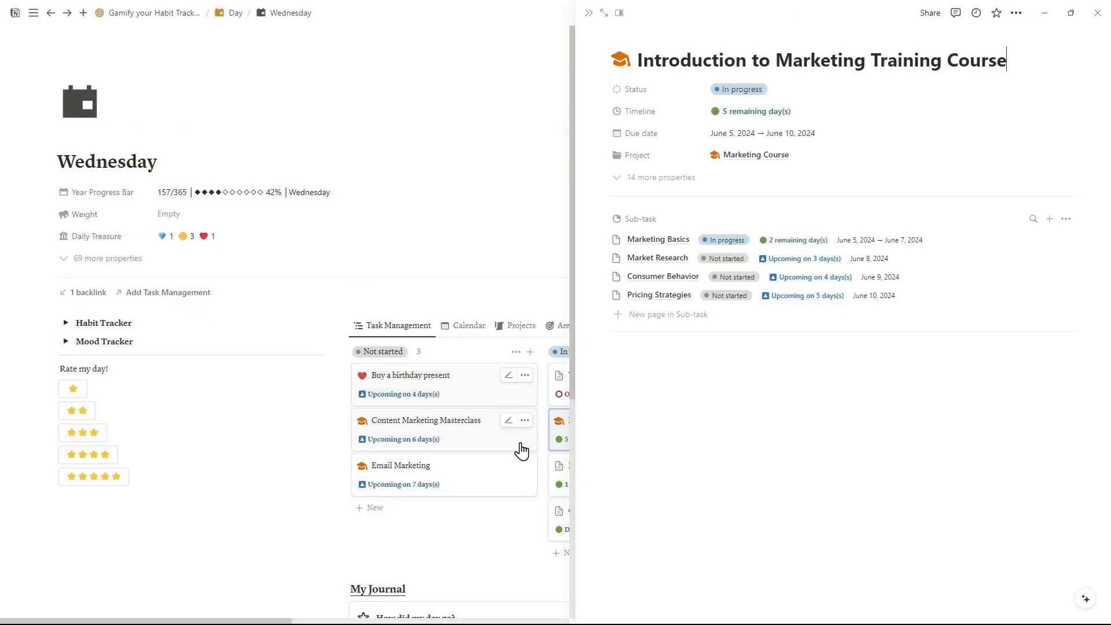
- Preview the Edit the video for YT task and check its date range
{"action": "left_click", "coordinate": [560, 466]}
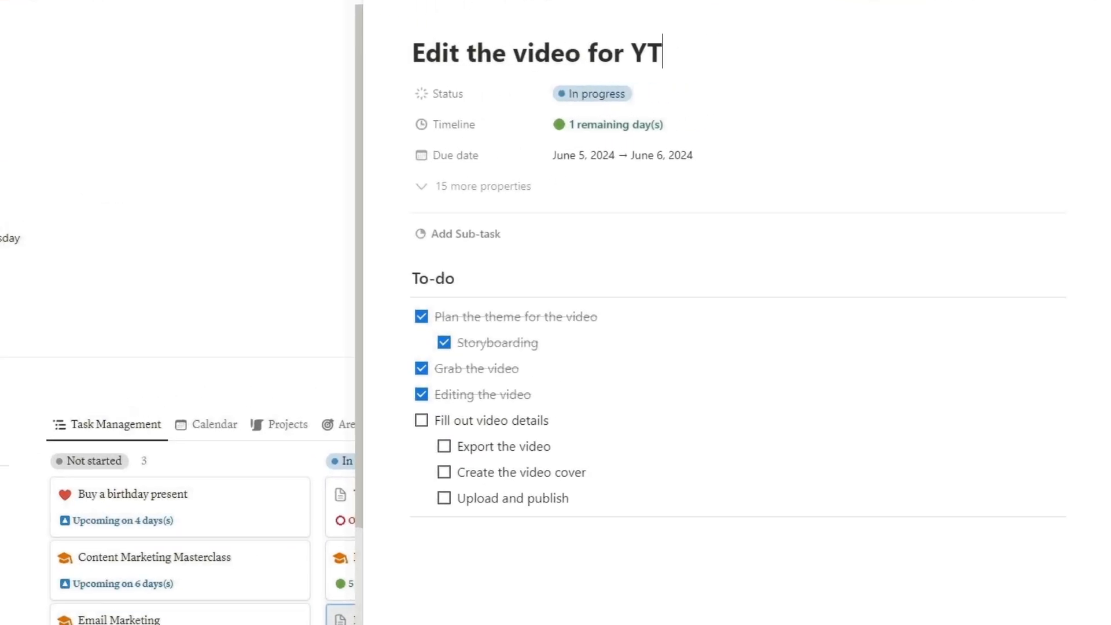
{"action": "left_click", "coordinate": [649, 155]}
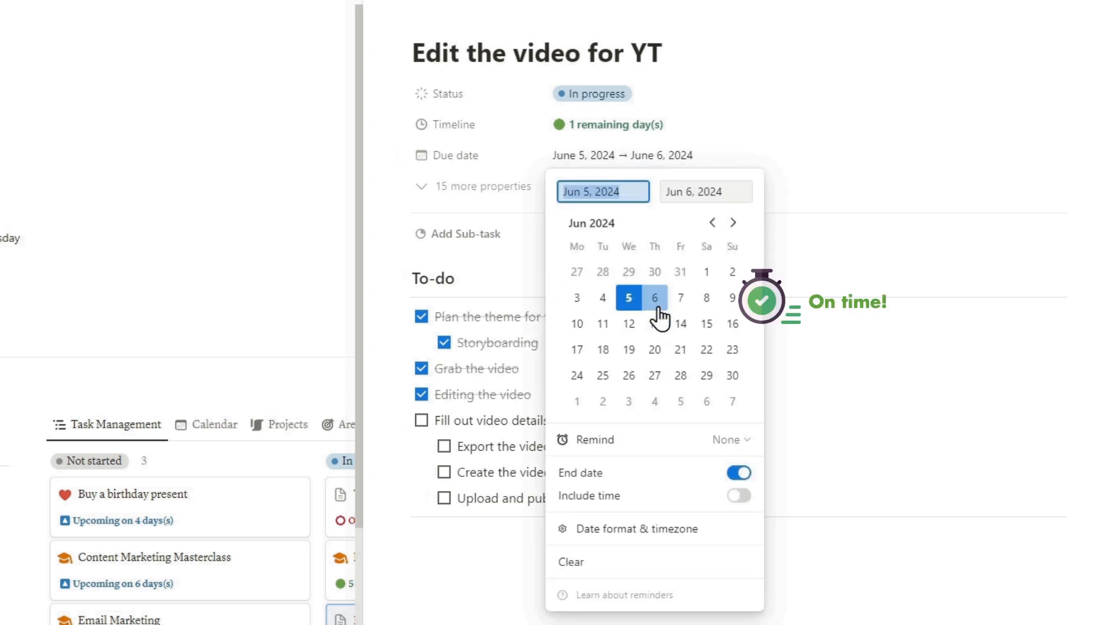
{"action": "left_click", "coordinate": [719, 179]}
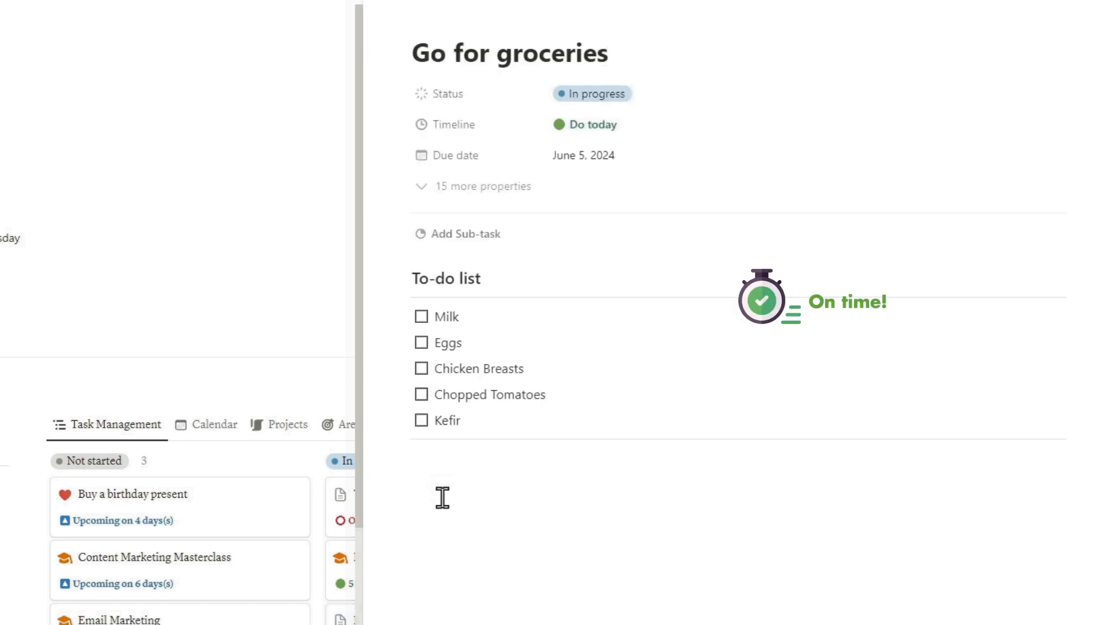
- Check off Chopped Tomatoes and Kefir on the Go for groceries list
{"action": "left_click", "coordinate": [421, 395]}
{"action": "left_click", "coordinate": [421, 421]}
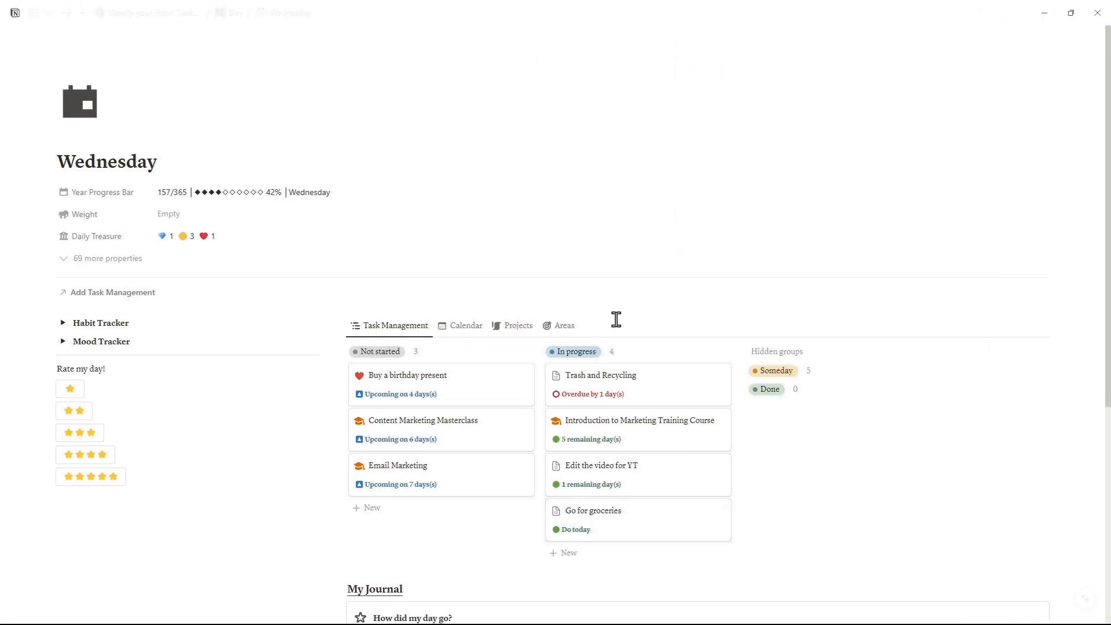
{"action": "mouse_move", "coordinate": [638, 383]}
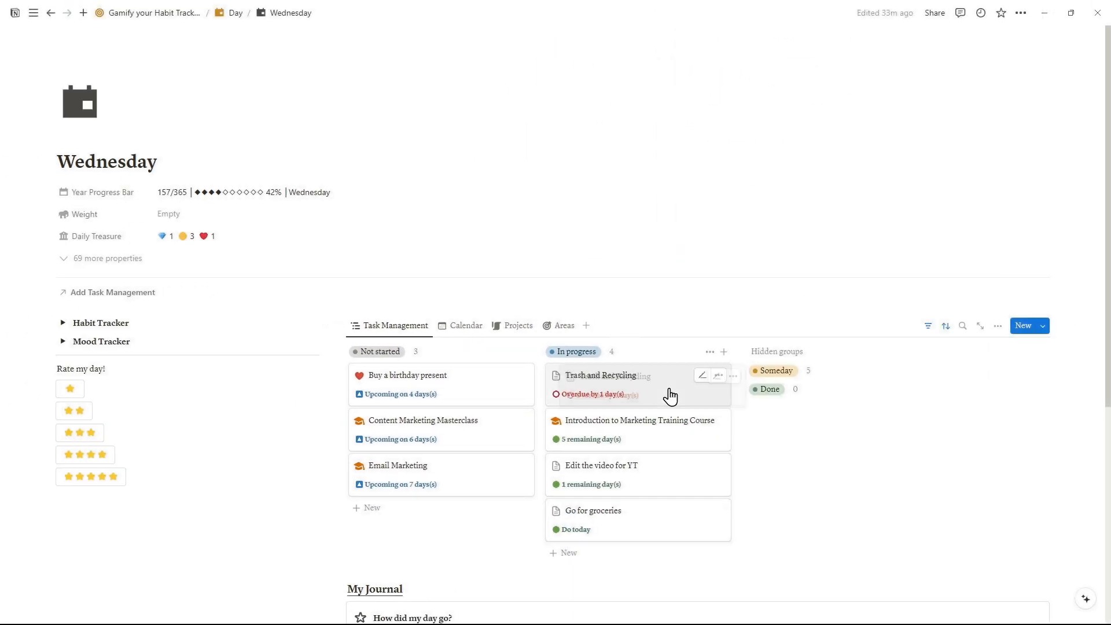
- Move Trash and Recycling, Edit the video for YT and Go for groceries to Done, rate the day four stars, and return to the main page
{"action": "left_click_drag", "start_coordinate": [670, 395], "coordinate": [768, 390]}
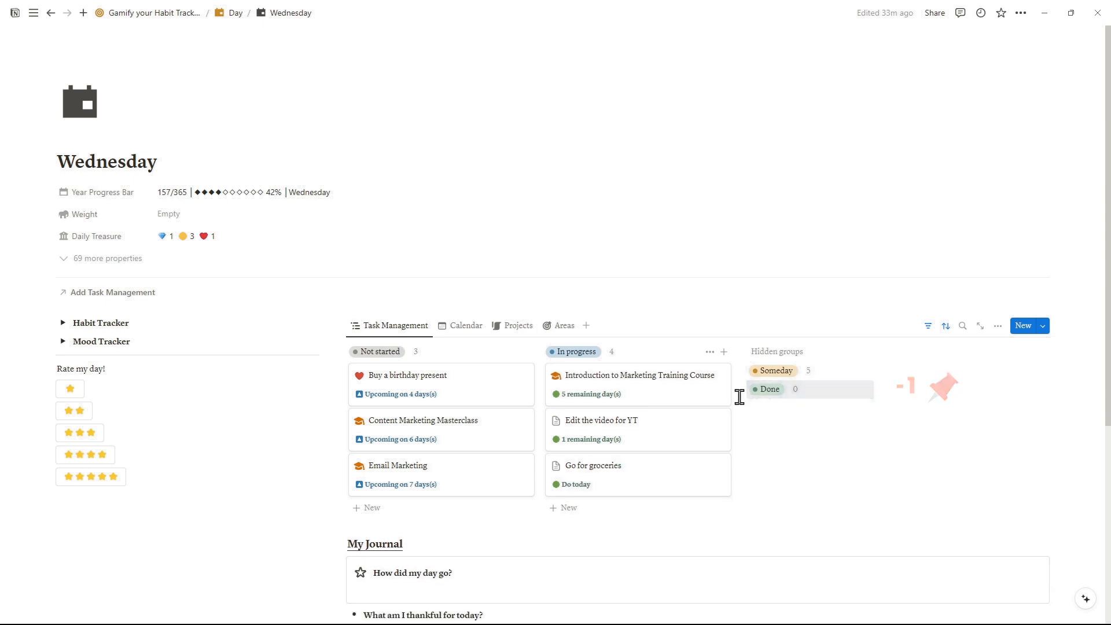
{"action": "left_click_drag", "start_coordinate": [660, 426], "coordinate": [764, 392]}
{"action": "left_click_drag", "start_coordinate": [678, 428], "coordinate": [765, 395]}
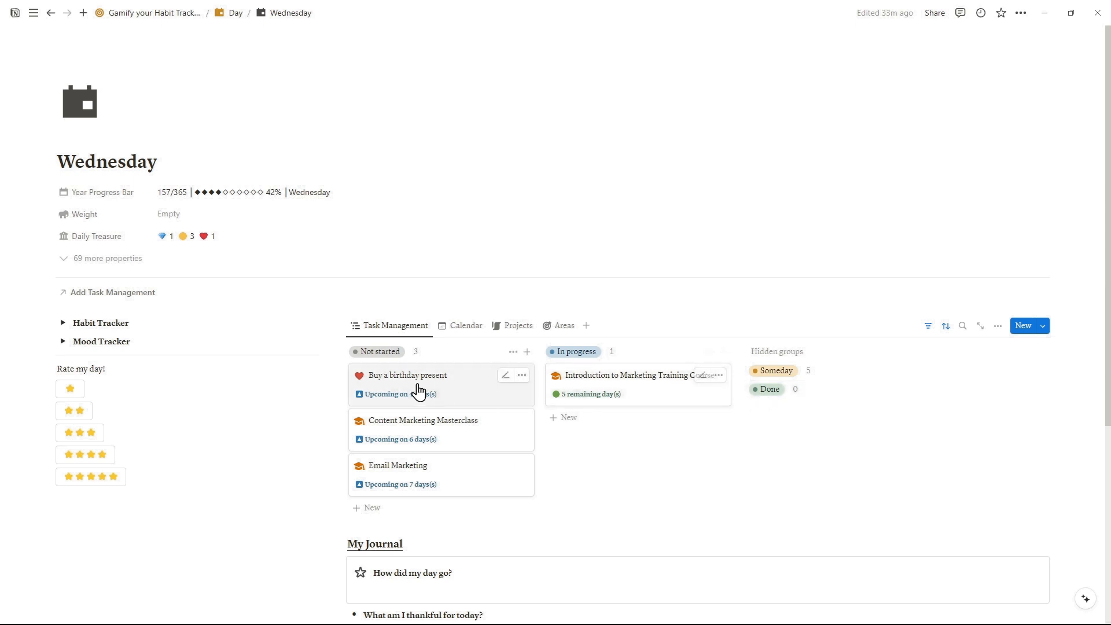
{"action": "left_click", "coordinate": [75, 454]}
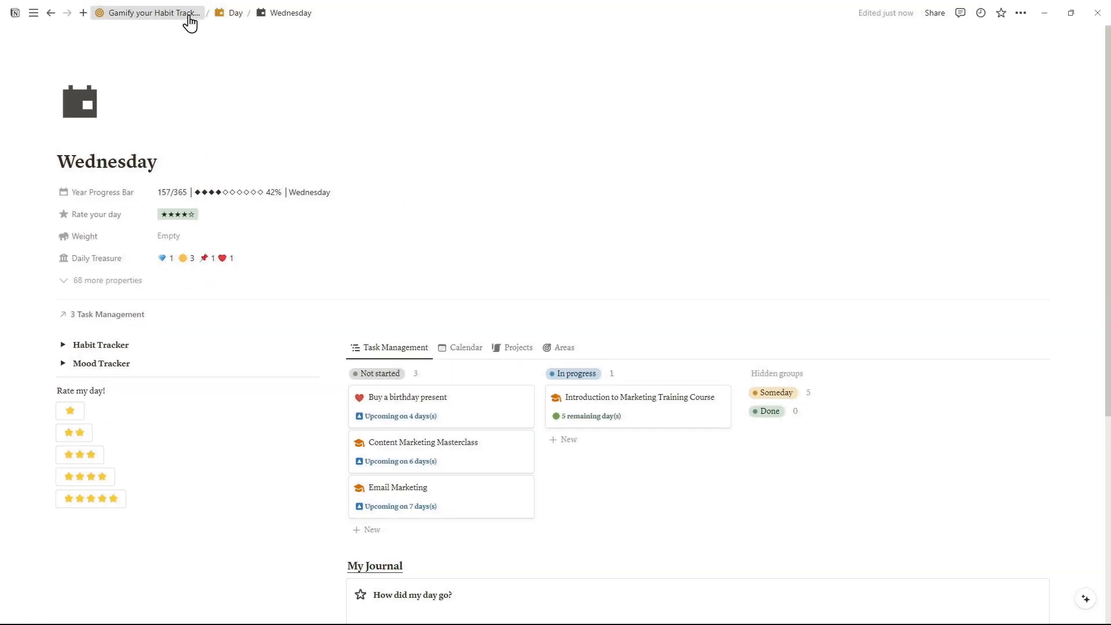
{"action": "left_click", "coordinate": [154, 13]}
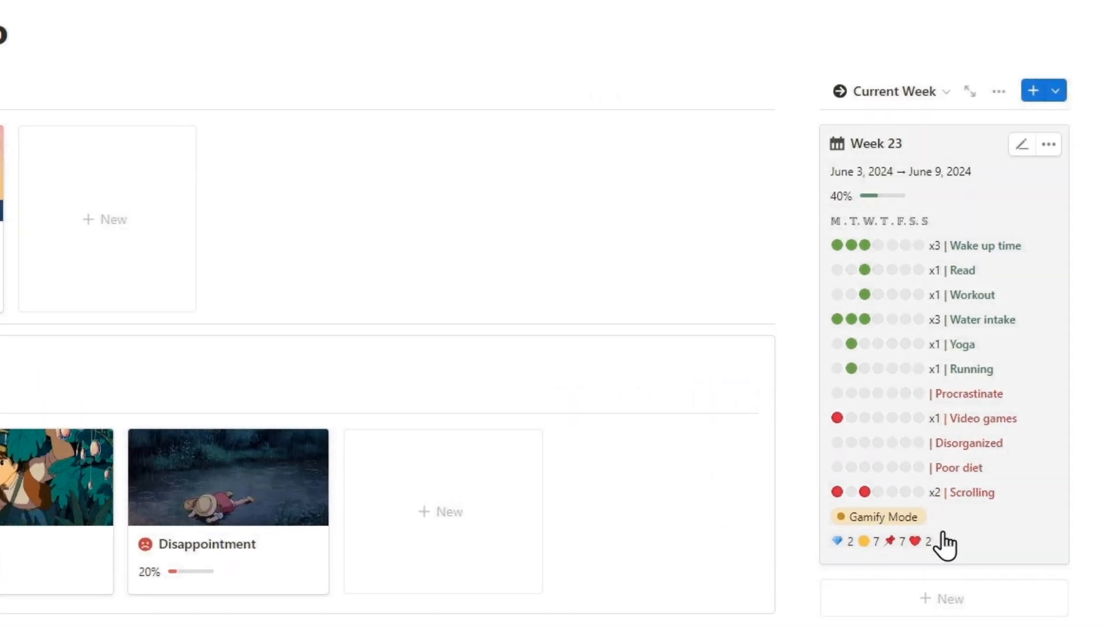
- Switch the side panel to Level up!, then Market place rewards, and go into the Gamify Mode page
{"action": "left_click", "coordinate": [923, 92]}
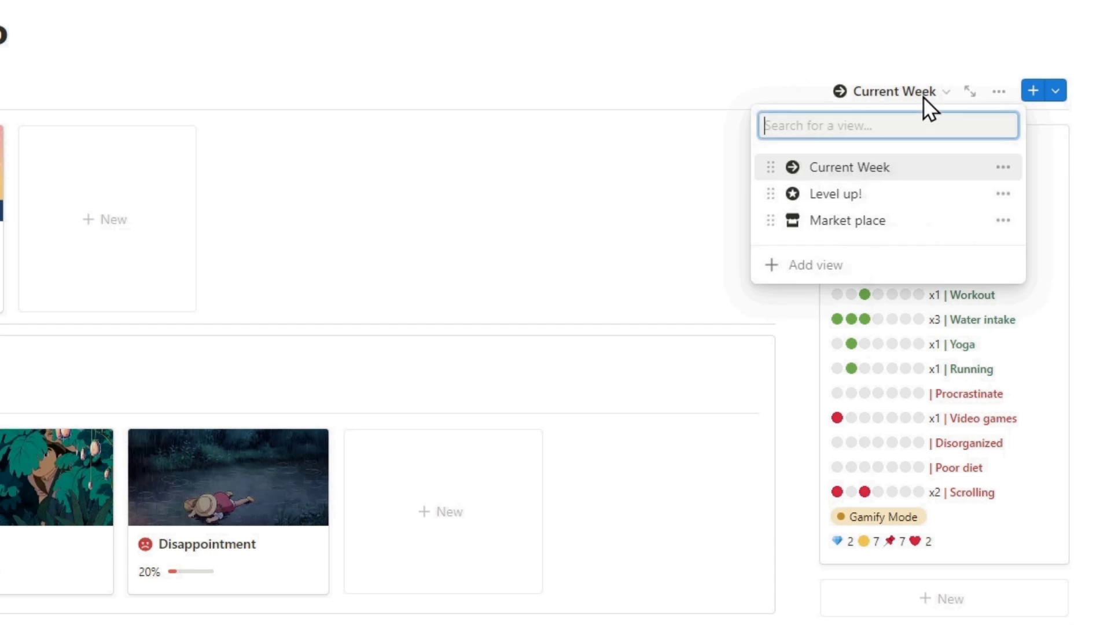
{"action": "left_click", "coordinate": [895, 194]}
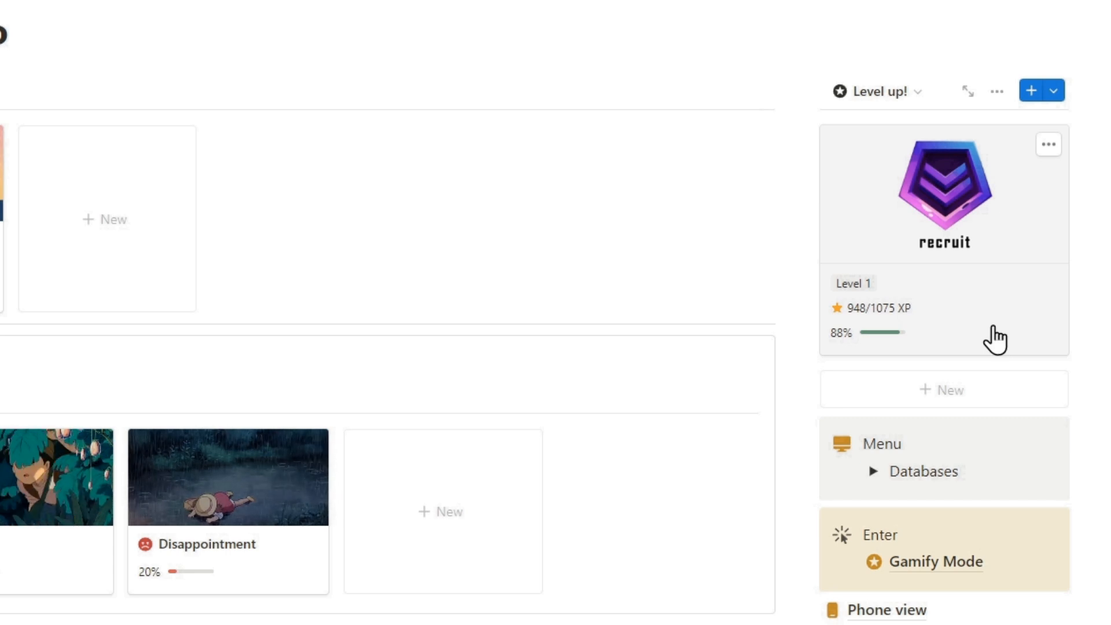
{"action": "left_click", "coordinate": [912, 96]}
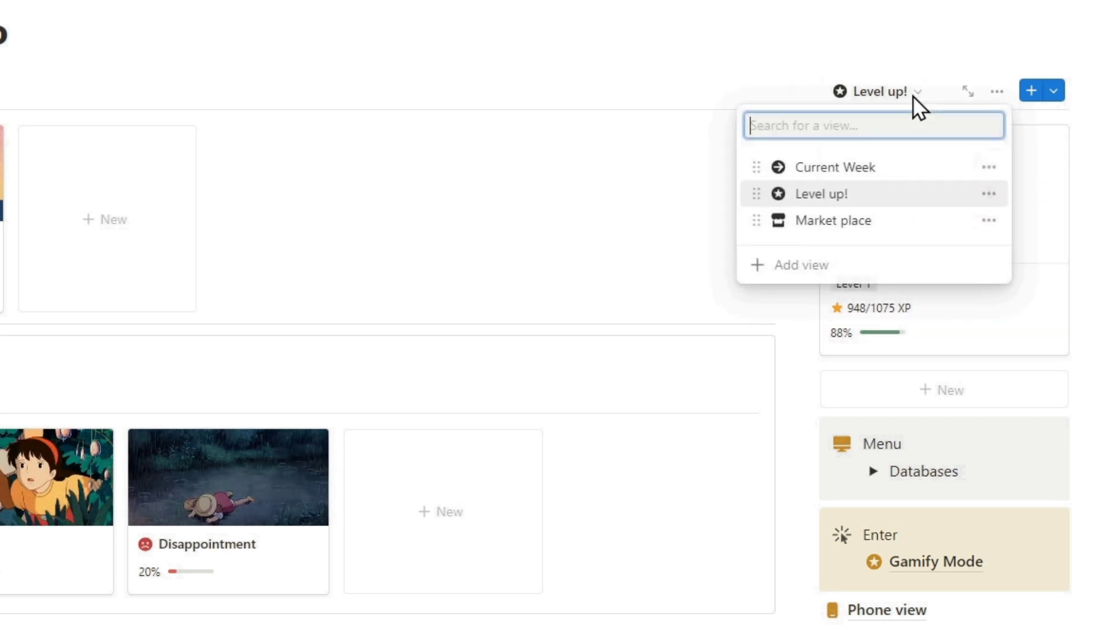
{"action": "left_click", "coordinate": [888, 221]}
{"action": "scroll", "coordinate": [890, 241], "scroll_direction": "down", "scroll_amount": 2}
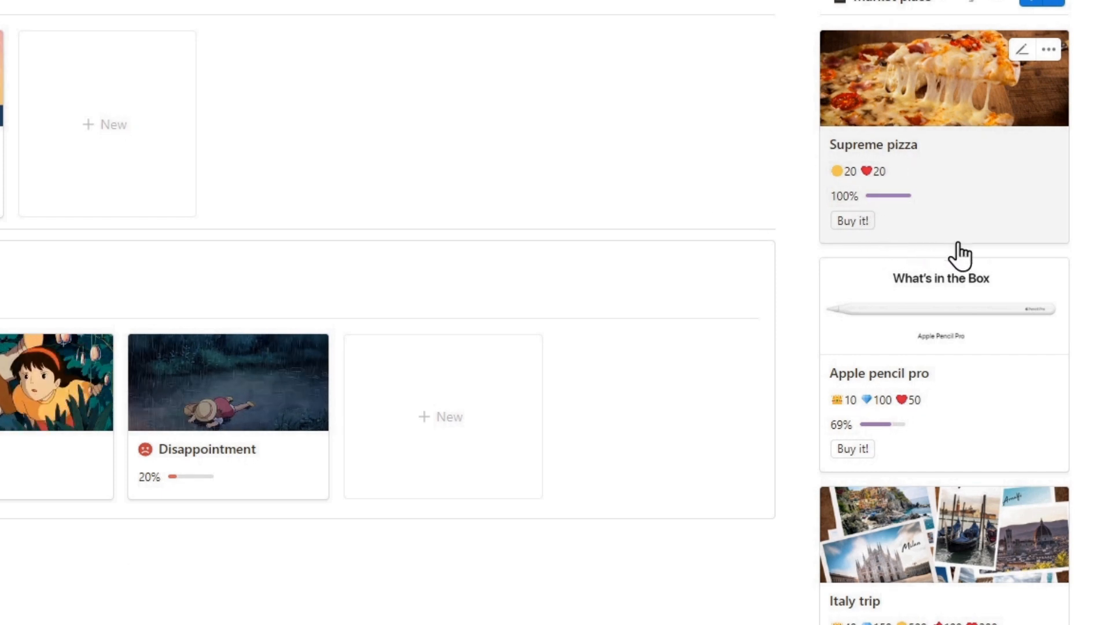
{"action": "scroll", "coordinate": [1024, 365], "scroll_direction": "down", "scroll_amount": 3}
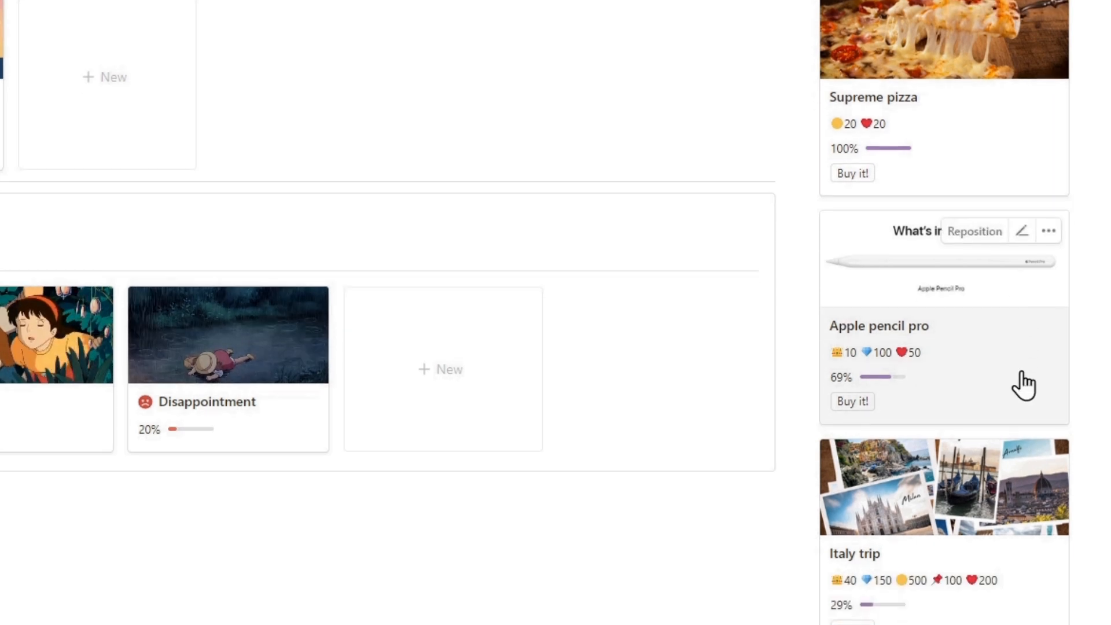
{"action": "scroll", "coordinate": [1017, 382], "scroll_direction": "down", "scroll_amount": 3}
{"action": "scroll", "coordinate": [1016, 347], "scroll_direction": "down", "scroll_amount": 2}
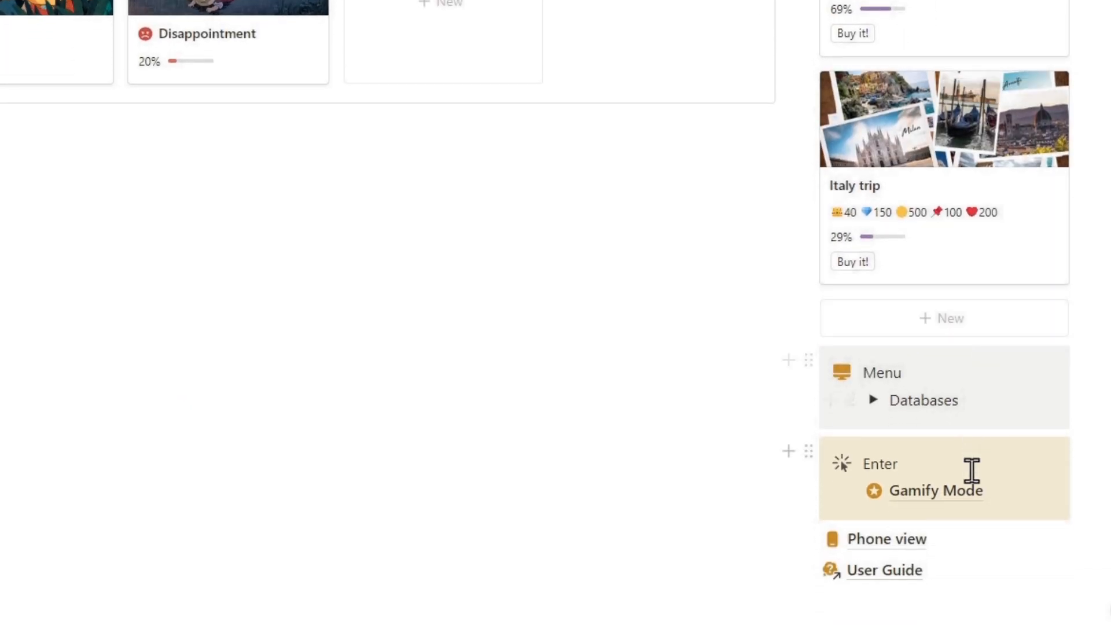
{"action": "left_click", "coordinate": [968, 469]}
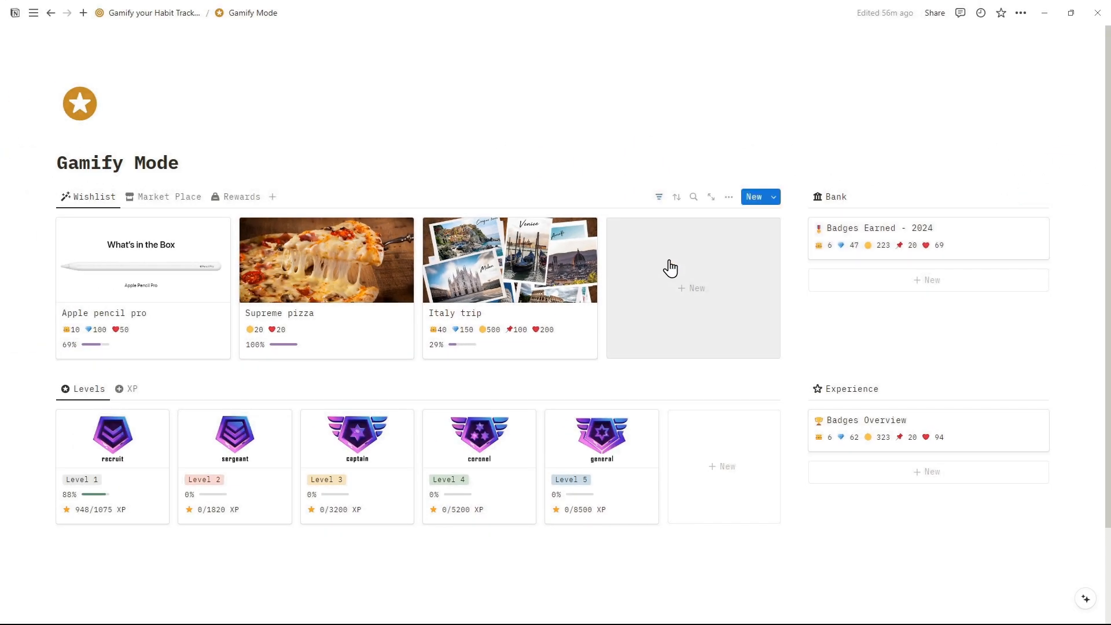
- Create the Sorcerer's Stone; ML Ed. wishlist item with a picture, costing 20 gems, 50 gold and 50 hearts
{"action": "left_click", "coordinate": [670, 269]}
{"action": "type", "text": "Sorce"}
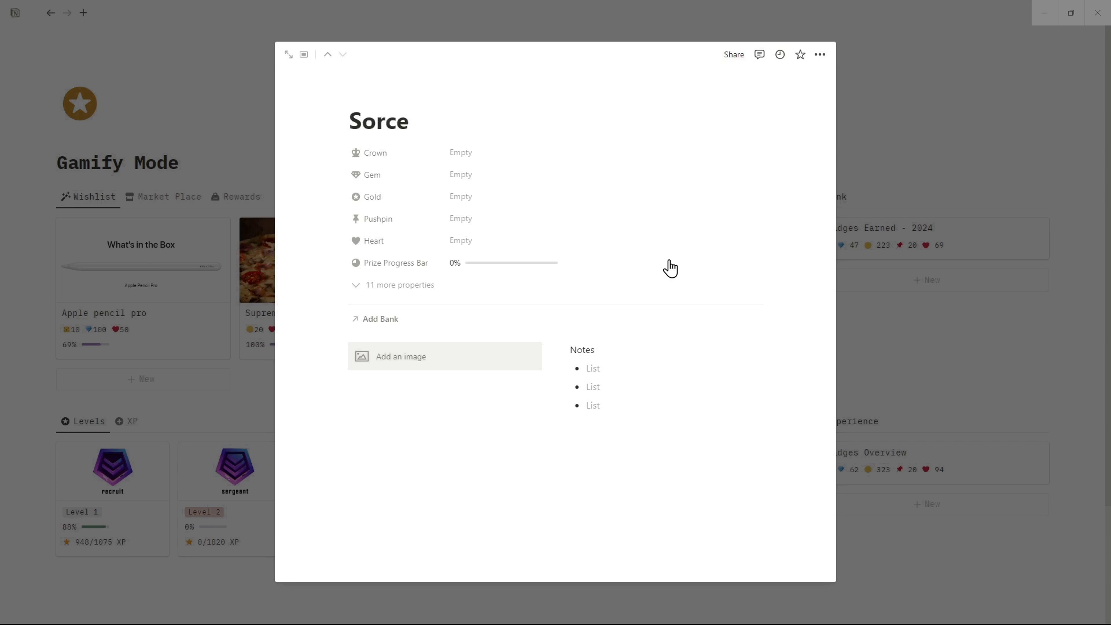
{"action": "type", "text": "rer's Stone; ML Ed."}
{"action": "left_click", "coordinate": [446, 357]}
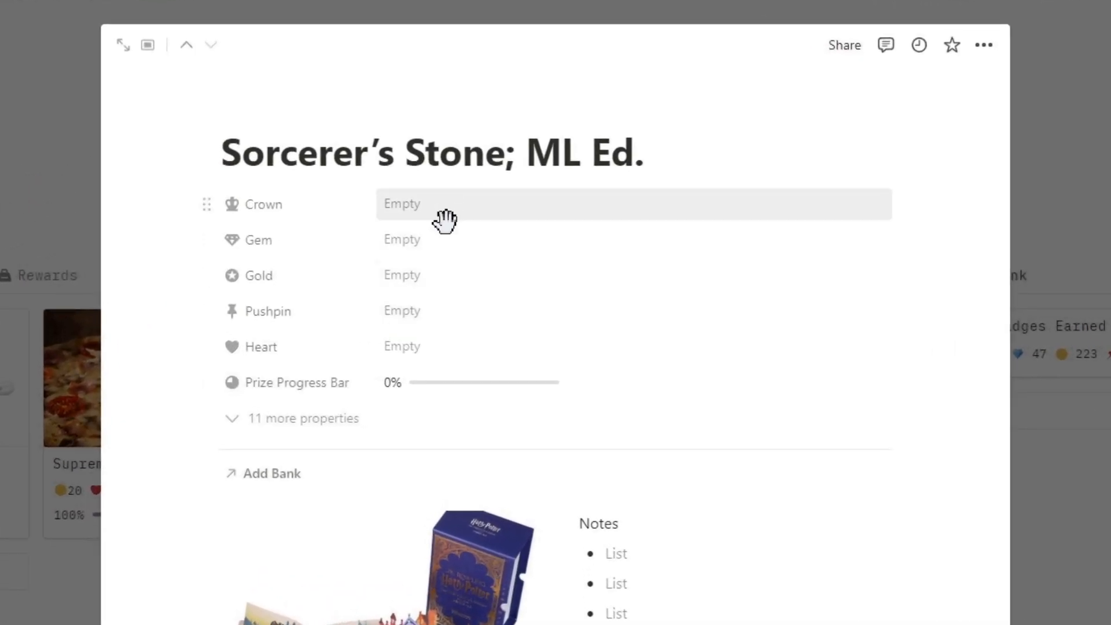
{"action": "left_click", "coordinate": [445, 240]}
{"action": "type", "text": "20"}
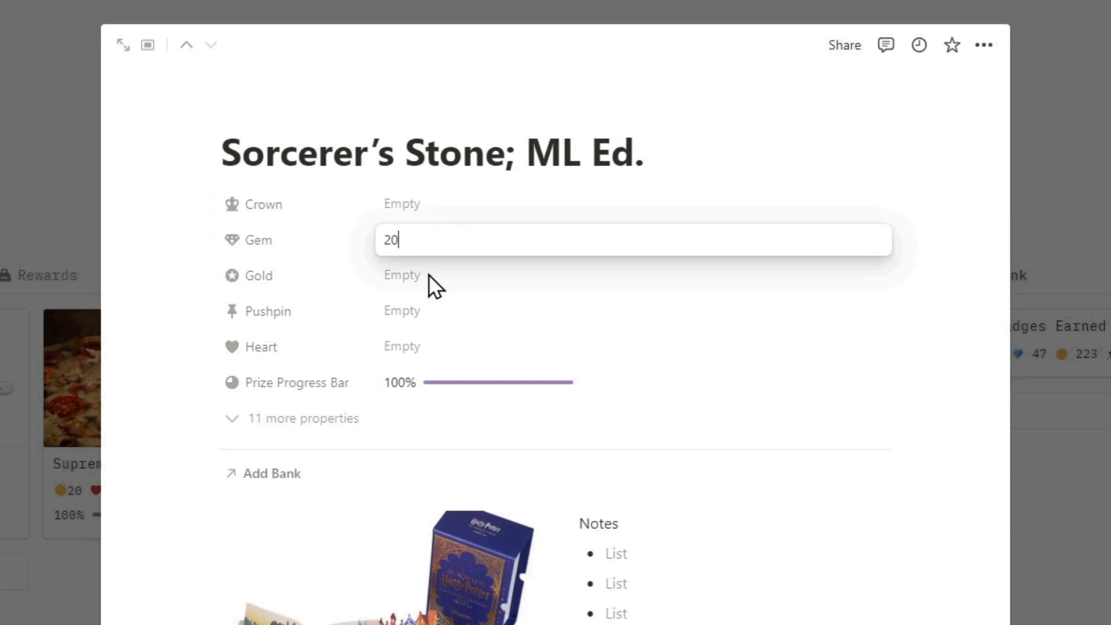
{"action": "left_click", "coordinate": [428, 274]}
{"action": "type", "text": "50"}
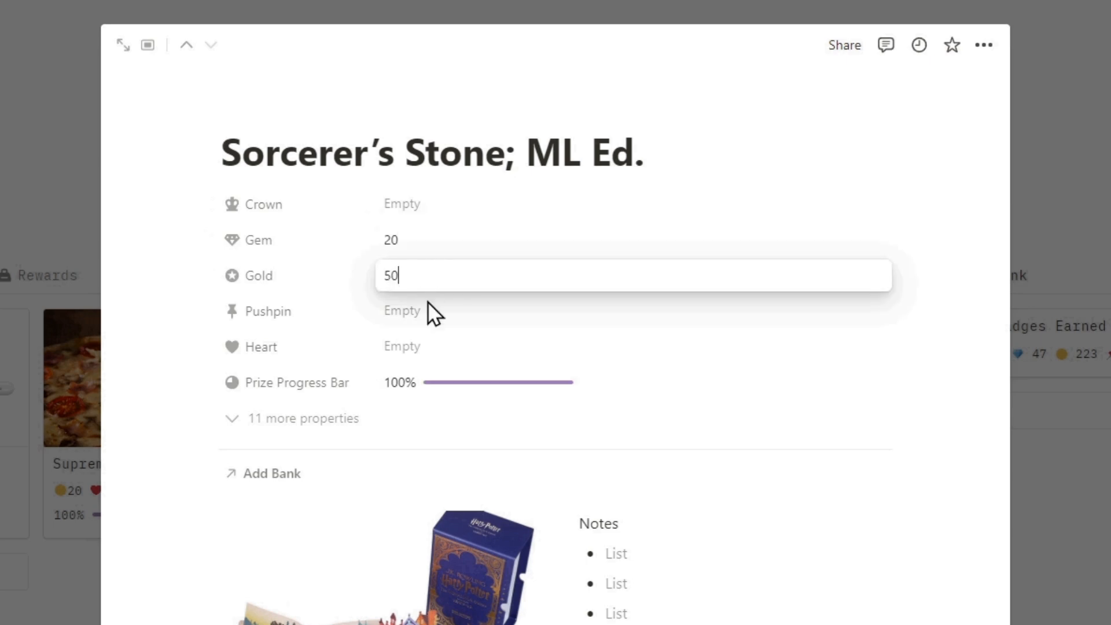
{"action": "left_click", "coordinate": [421, 347]}
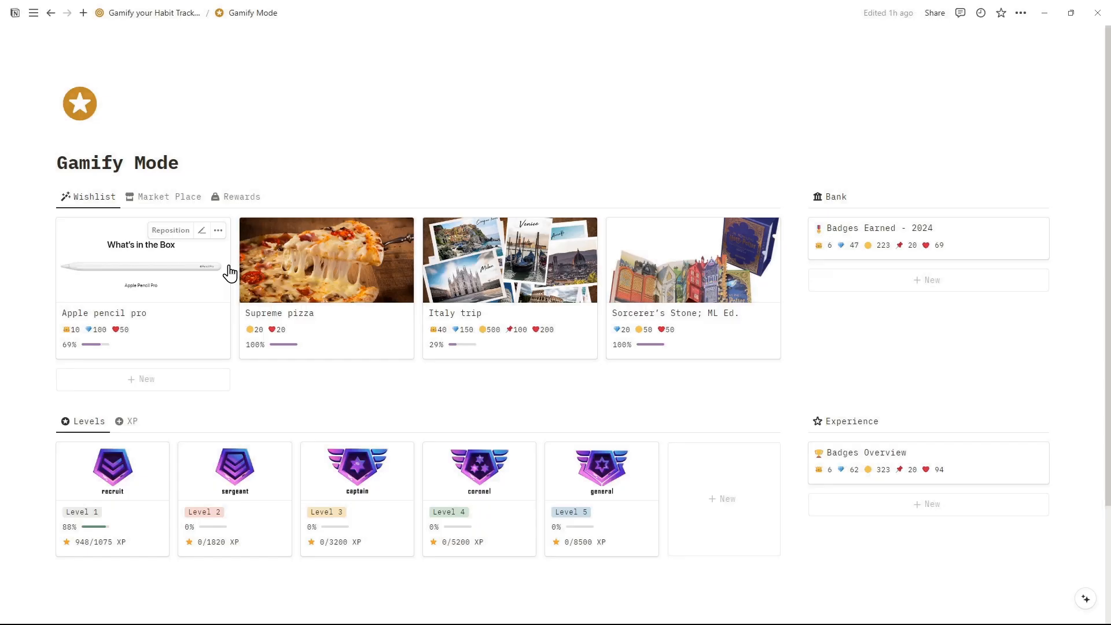
{"action": "mouse_move", "coordinate": [170, 197]}
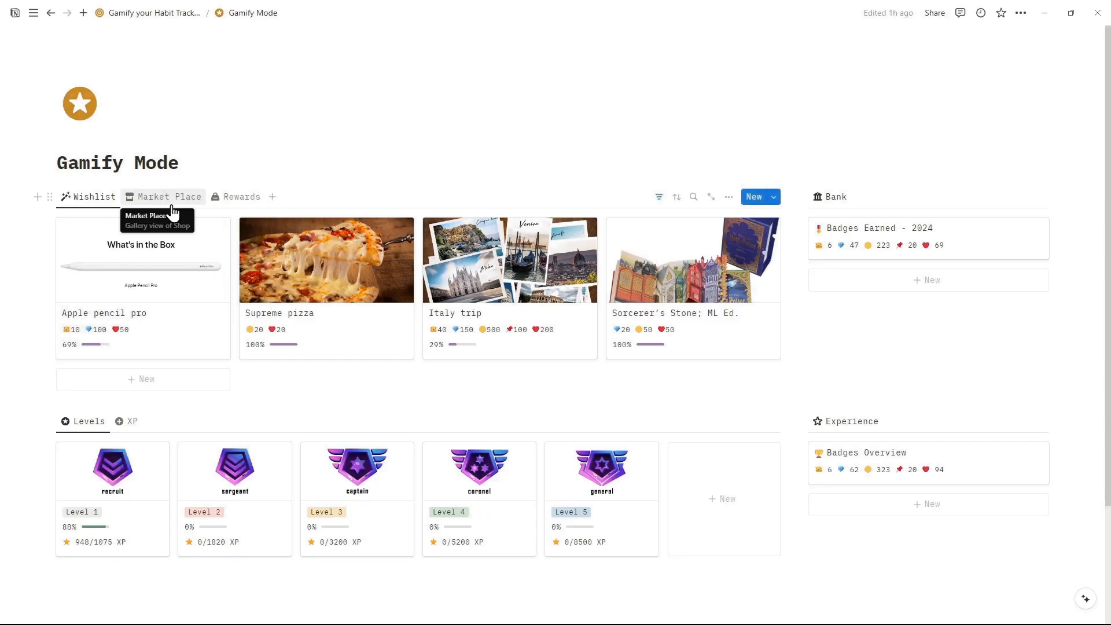
- Buy the Supreme pizza reward from the Market Place wishlist
{"action": "left_click", "coordinate": [169, 196]}
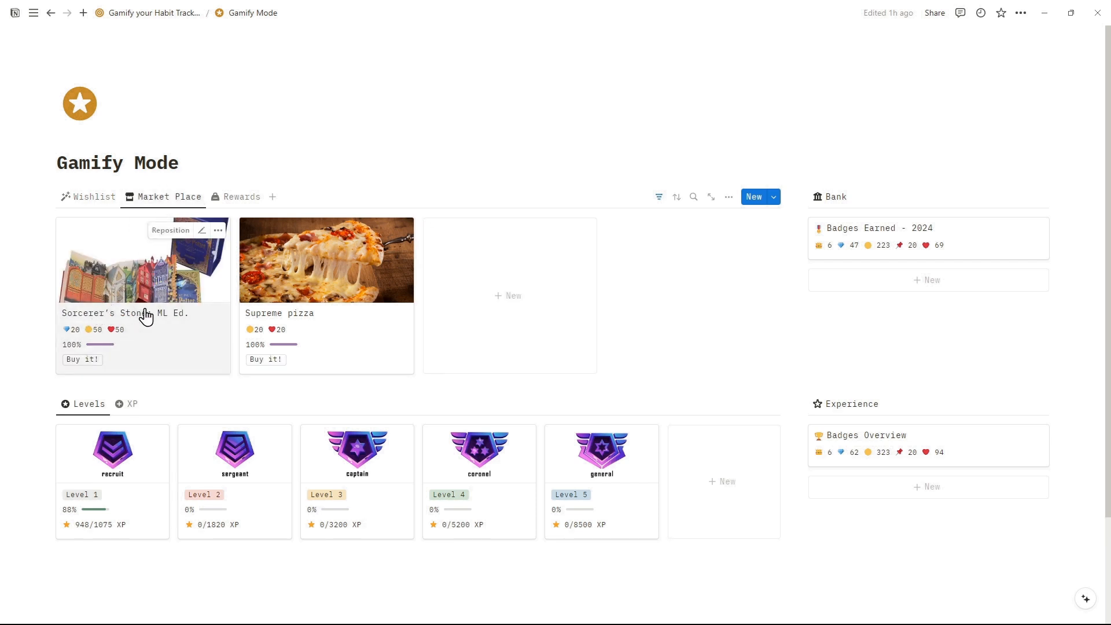
{"action": "left_click", "coordinate": [273, 365]}
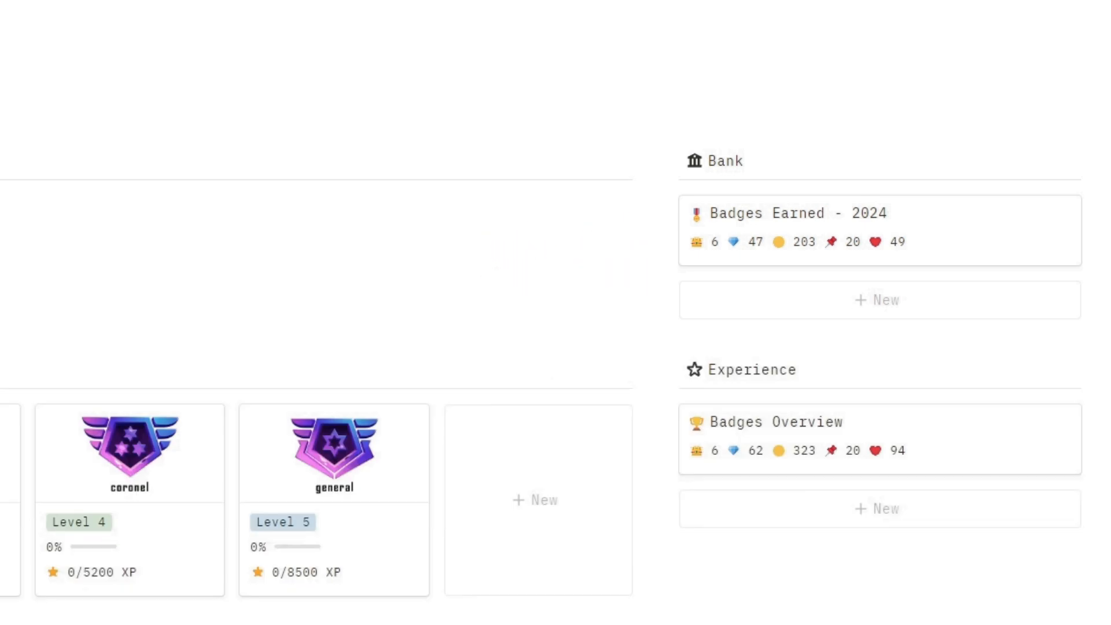
- Check Supreme pizza under 2024 Rewards with the bank at 203 gold and 49 hearts, then return to Wishlist
{"action": "left_click", "coordinate": [241, 198]}
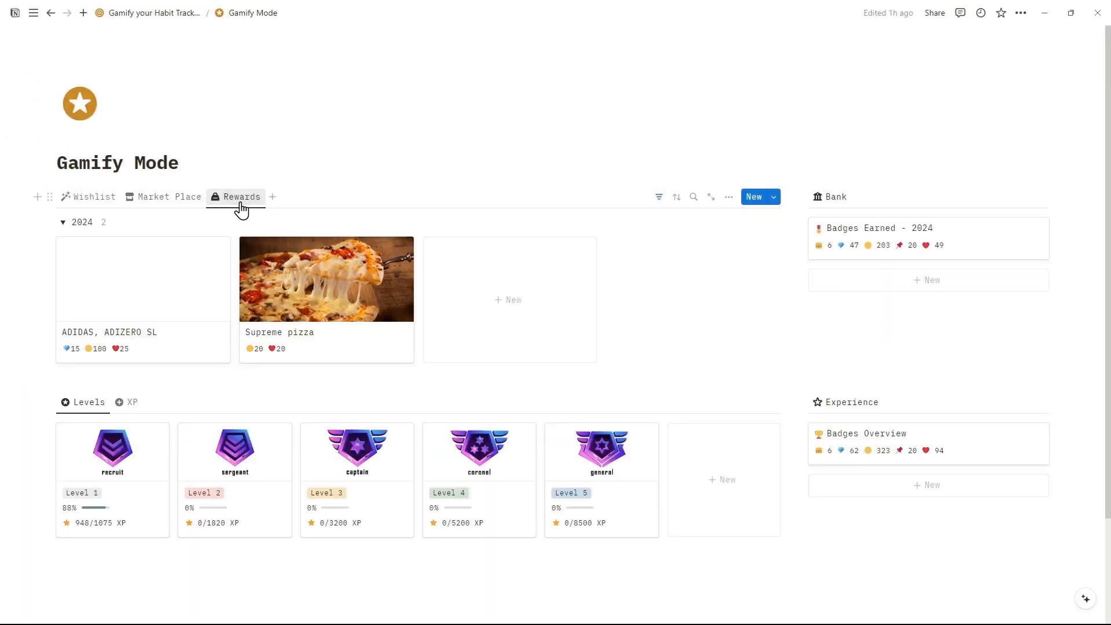
{"action": "left_click", "coordinate": [94, 197]}
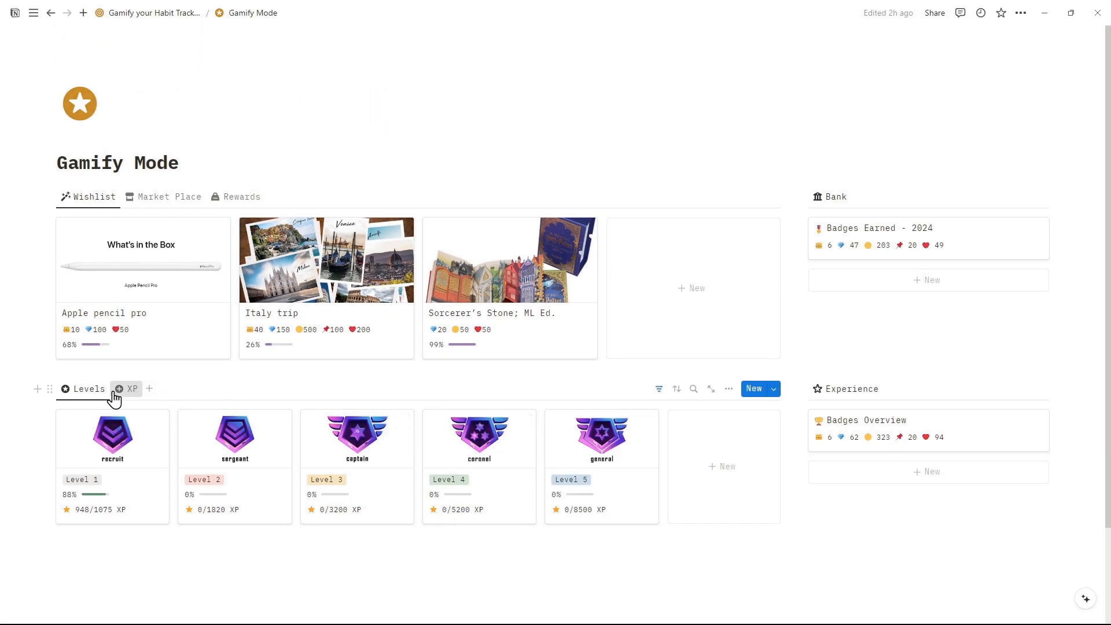
{"action": "left_click", "coordinate": [121, 390]}
{"action": "mouse_move", "coordinate": [272, 437]}
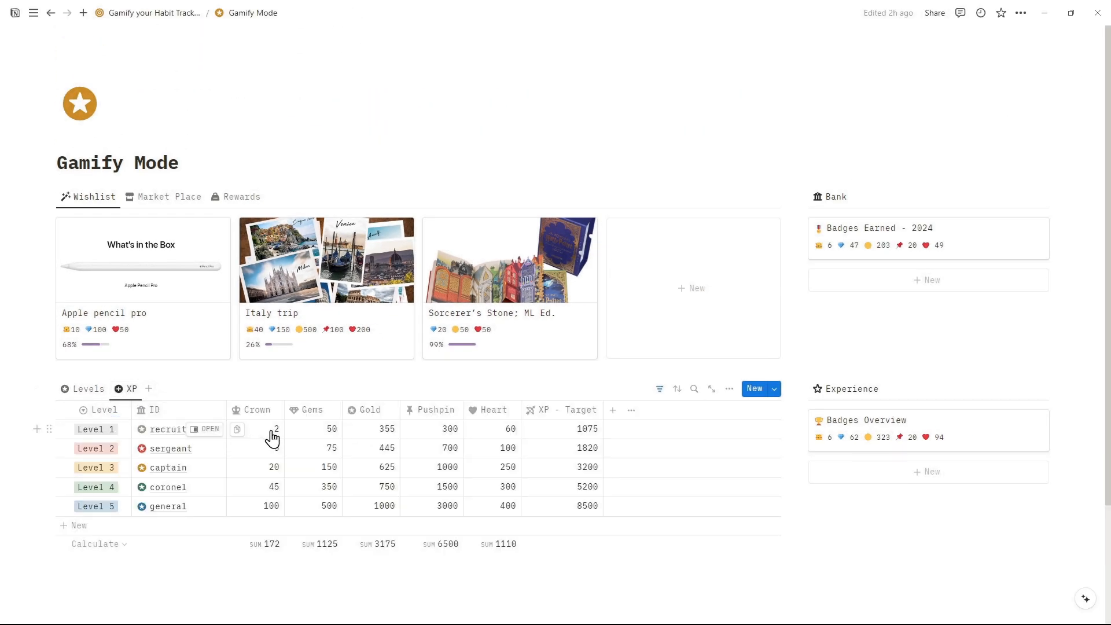
- Review the recruit level's Heart requirement in the XP table and return to the main habit tracker page
{"action": "left_click", "coordinate": [489, 428]}
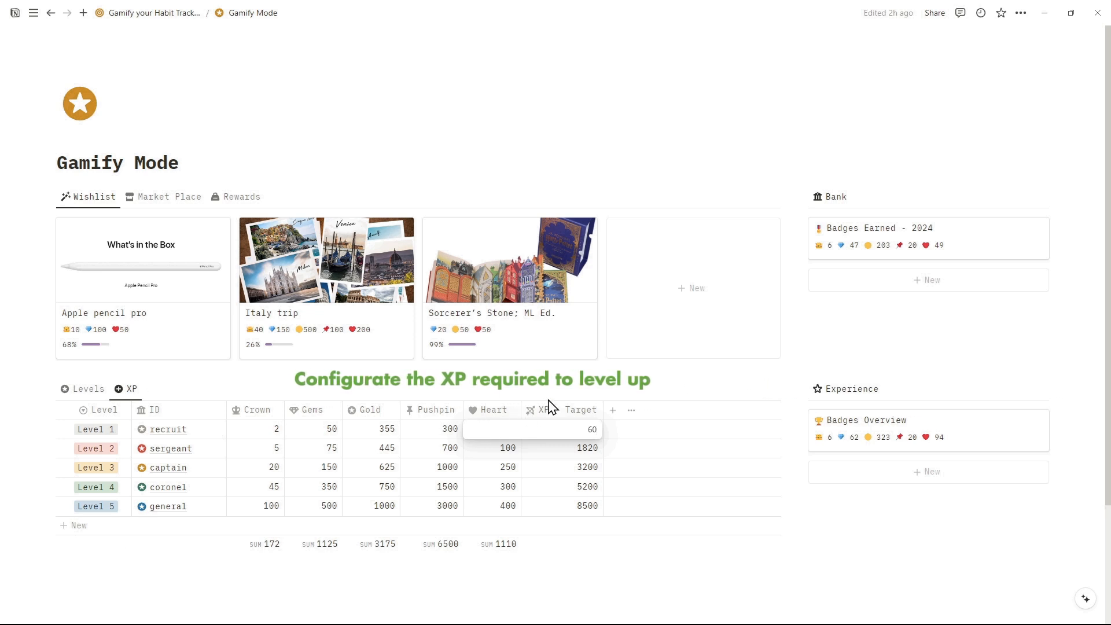
{"action": "key", "text": "Escape"}
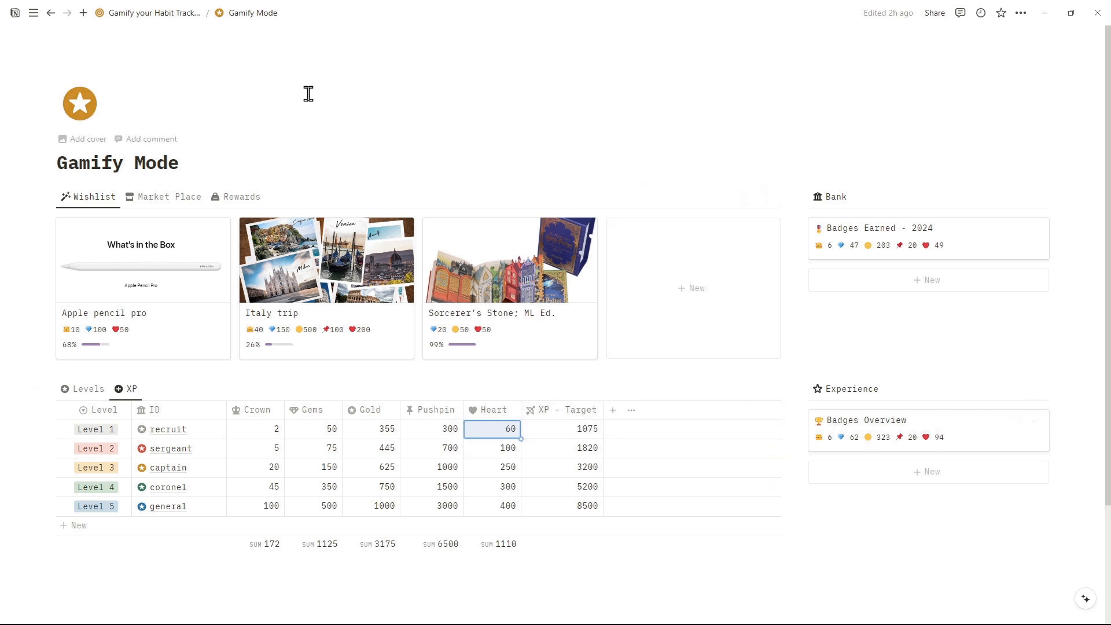
{"action": "left_click", "coordinate": [152, 13]}
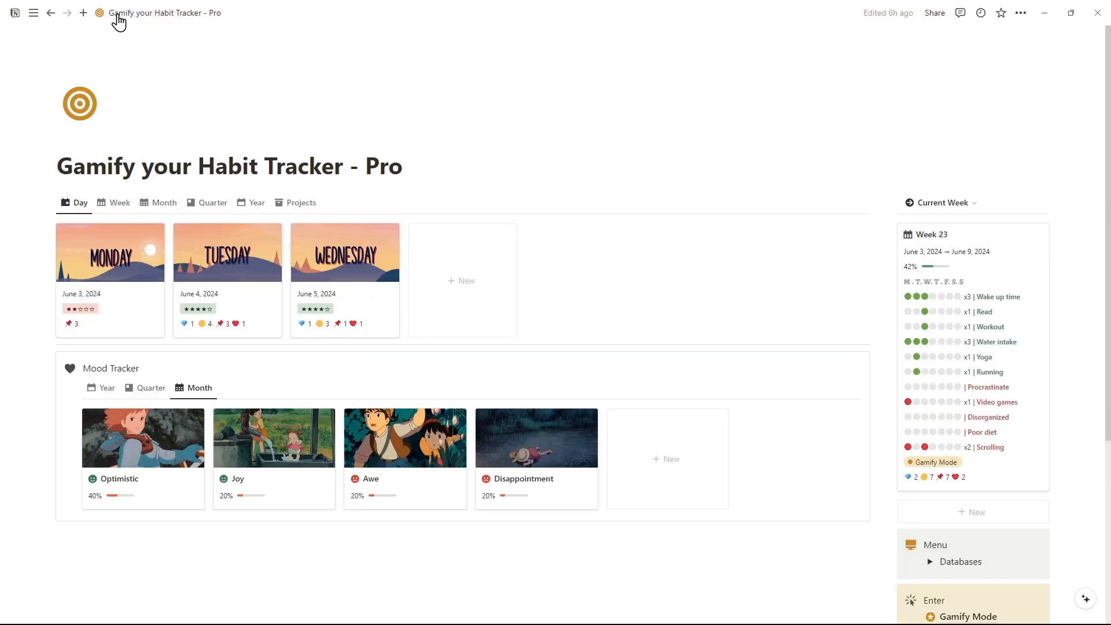